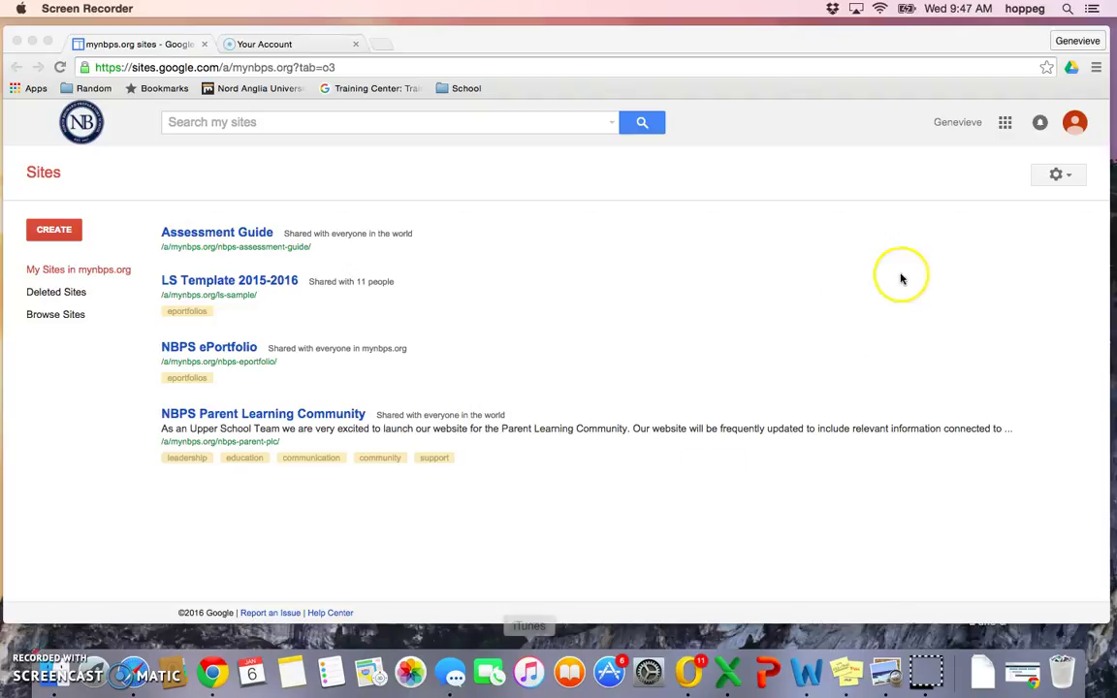
Step: Search the sites for the portfolio owner's surname and open the personal portfolio site bearing the owner's full name
{"action": "left_click", "coordinate": [1007, 128]}
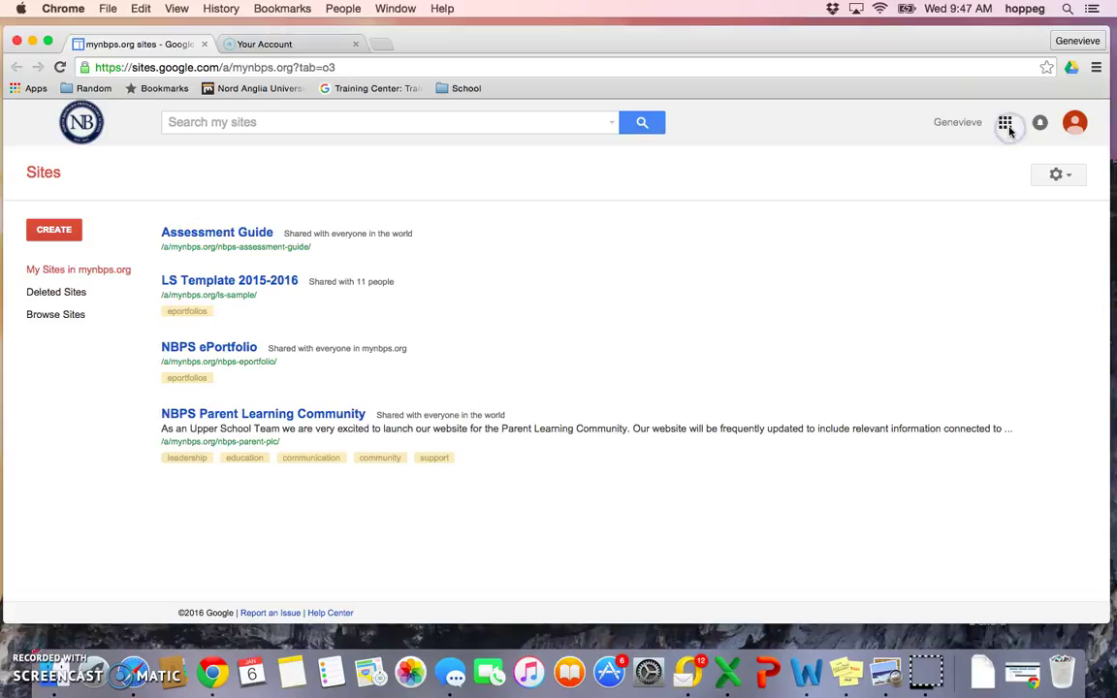
{"action": "left_click", "coordinate": [468, 122]}
{"action": "type", "text": "hoppe"}
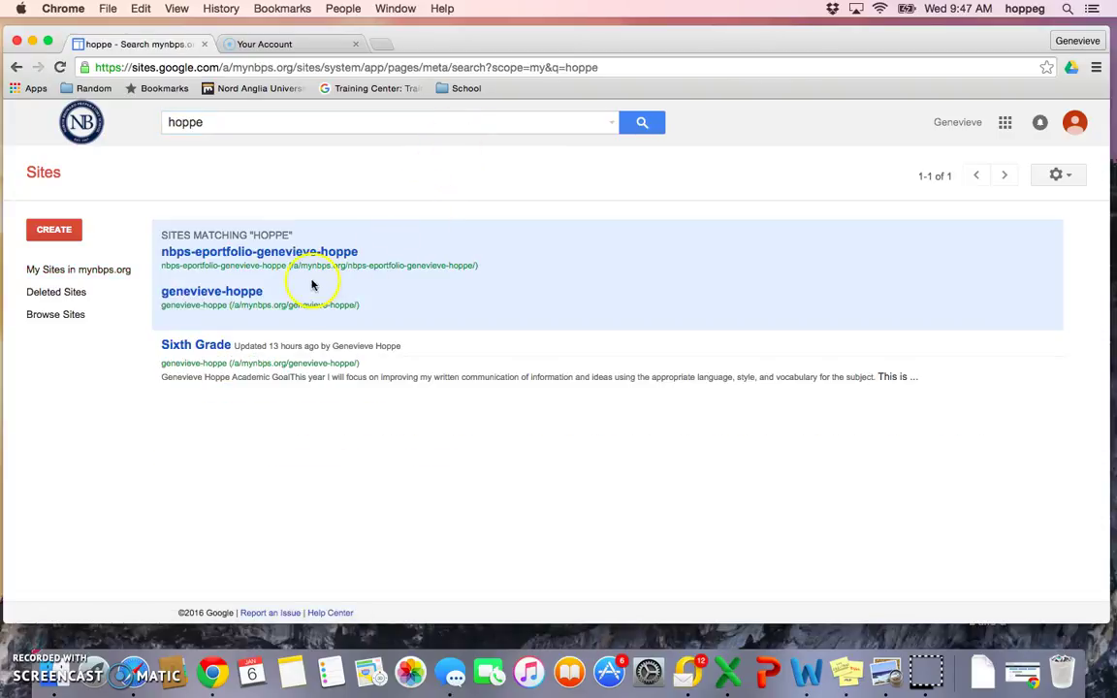
{"action": "left_click", "coordinate": [245, 296]}
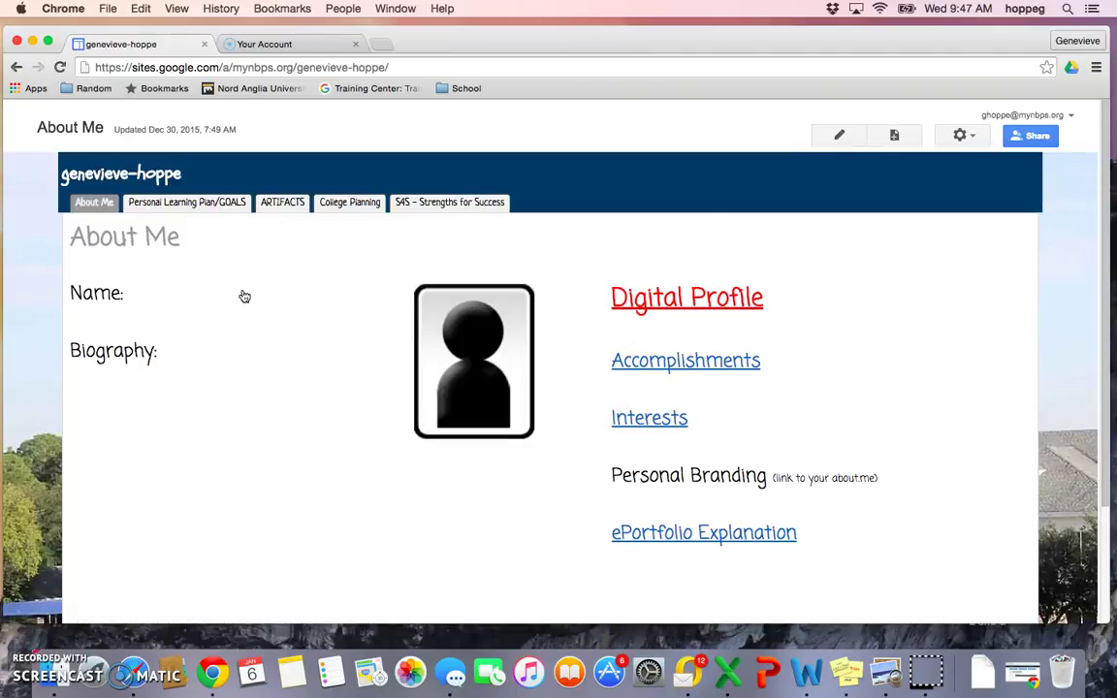
Step: Open the Seventh Grade page from Personal Learning Plan/GOALS and review its Learning Habit, Academic and Enrichment Goal tables
{"action": "left_click", "coordinate": [217, 208]}
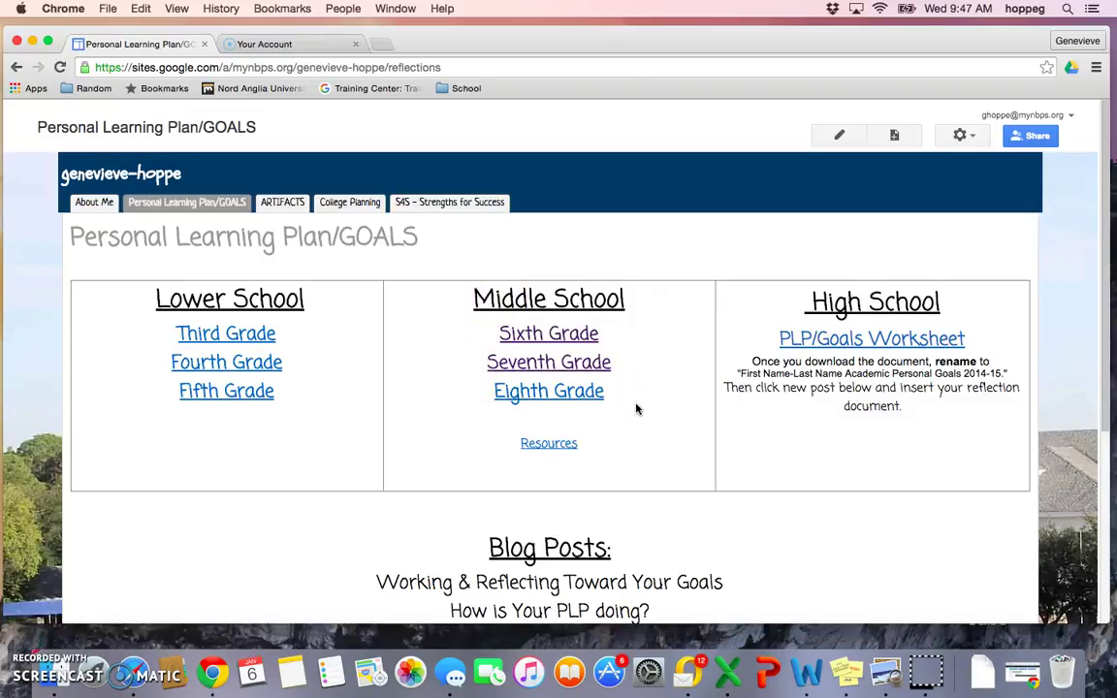
{"action": "left_click", "coordinate": [596, 367]}
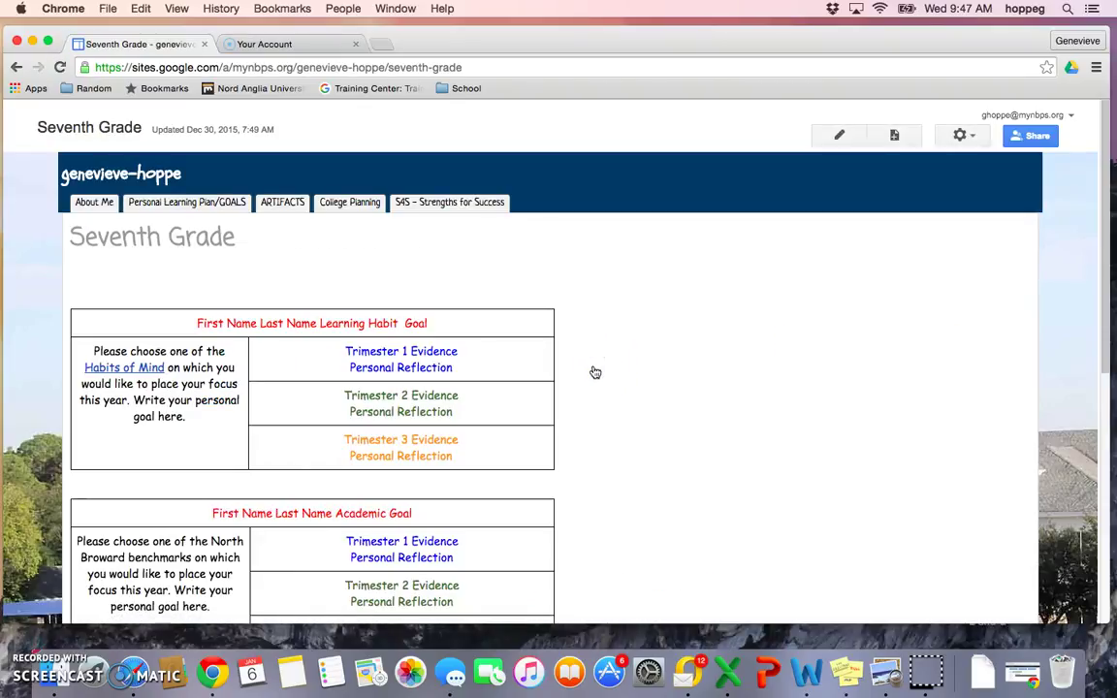
{"action": "scroll", "coordinate": [485, 412], "scroll_direction": "down", "scroll_amount": 1}
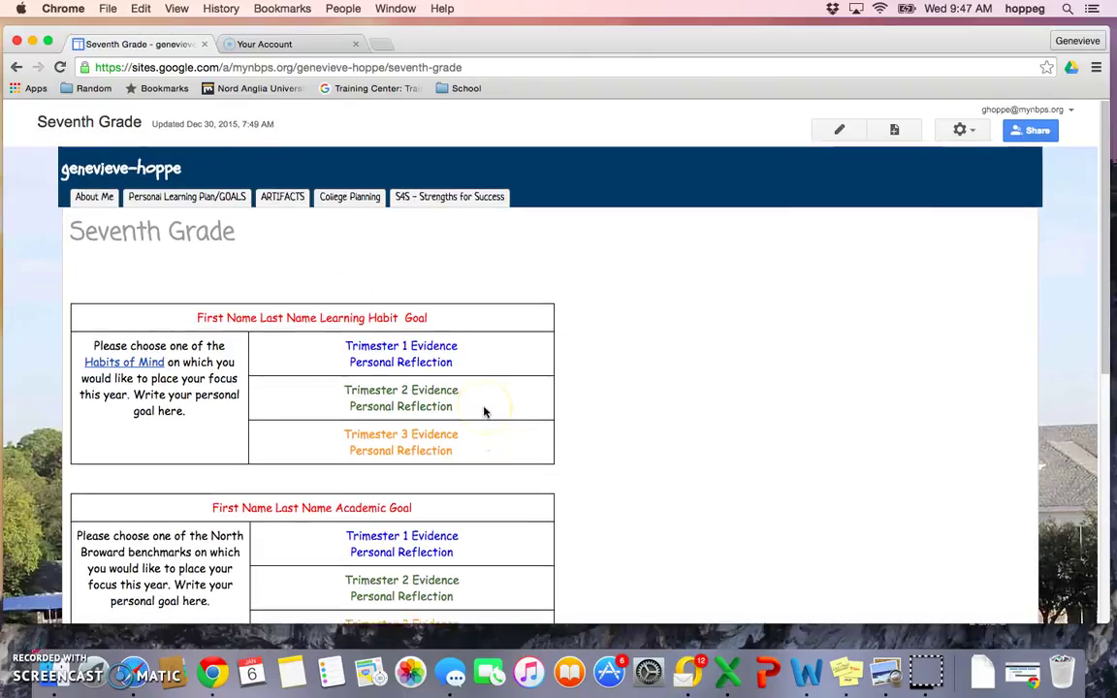
{"action": "scroll", "coordinate": [485, 412], "scroll_direction": "down", "scroll_amount": 3}
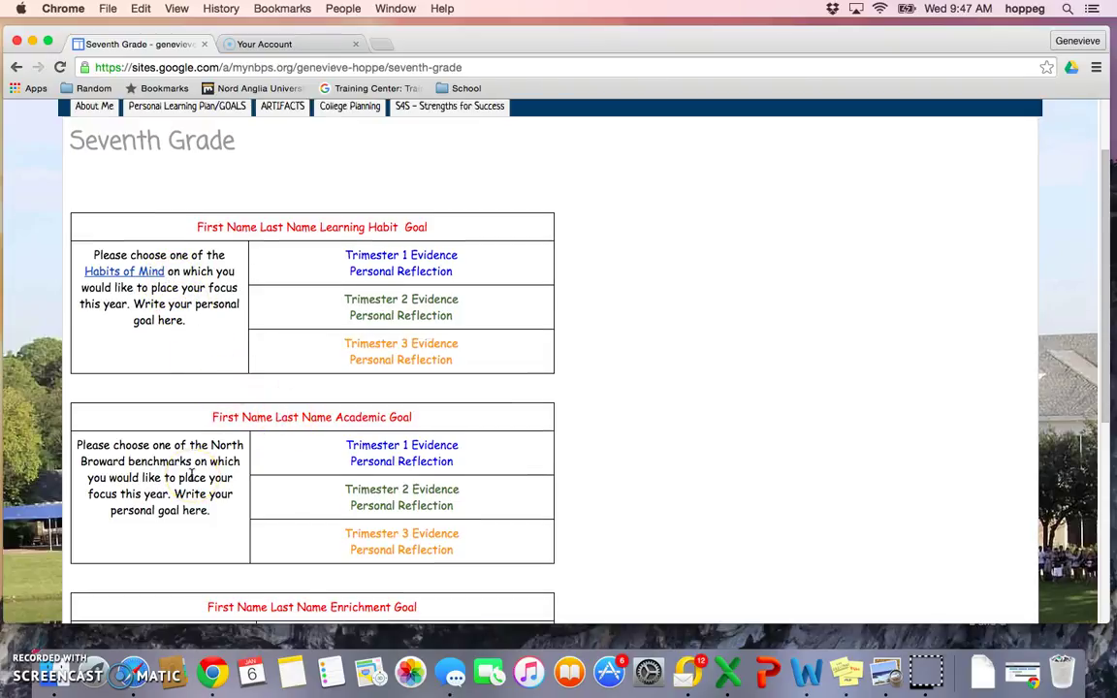
{"action": "scroll", "coordinate": [191, 477], "scroll_direction": "down", "scroll_amount": 5}
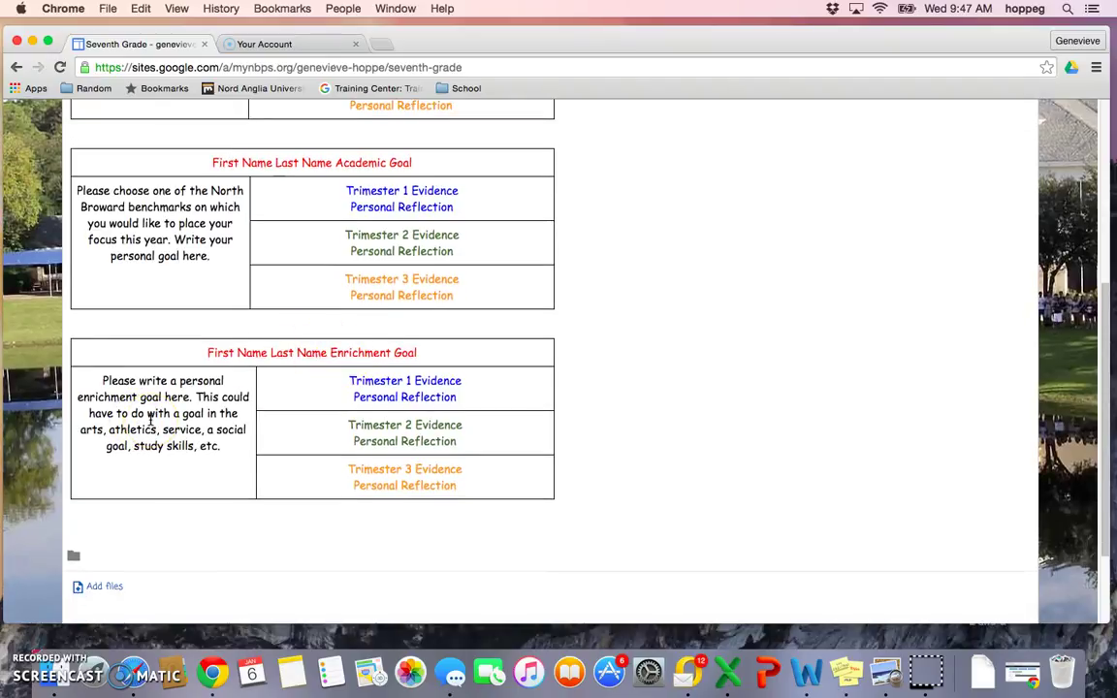
{"action": "scroll", "coordinate": [151, 419], "scroll_direction": "up", "scroll_amount": 4}
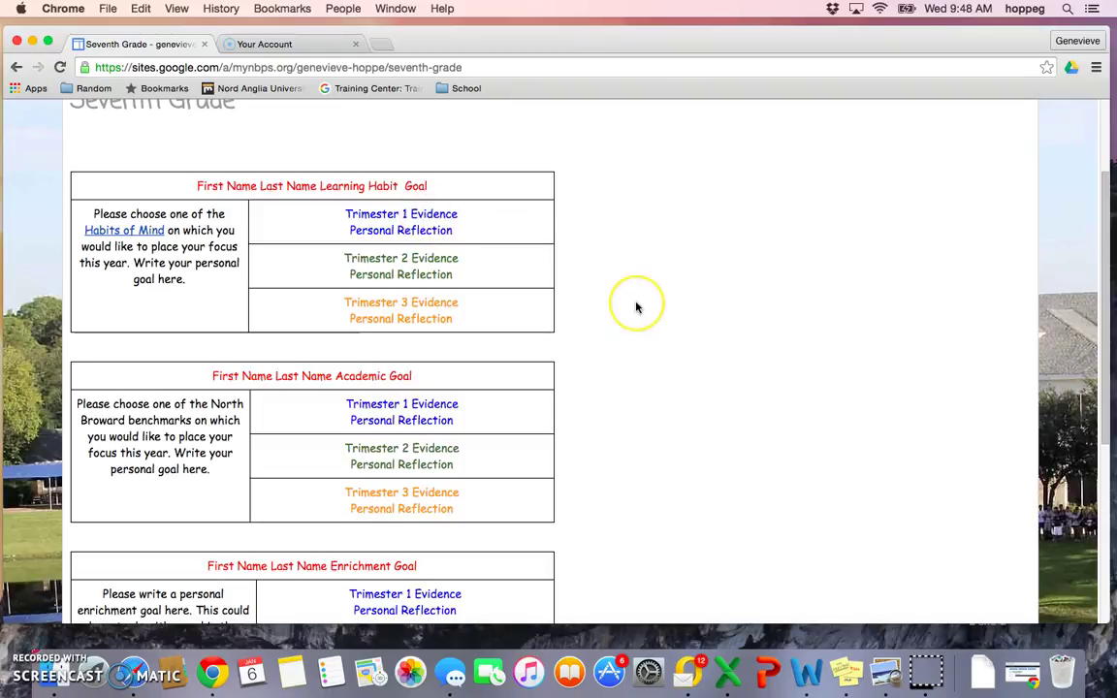
{"action": "scroll", "coordinate": [636, 305], "scroll_direction": "up", "scroll_amount": 3}
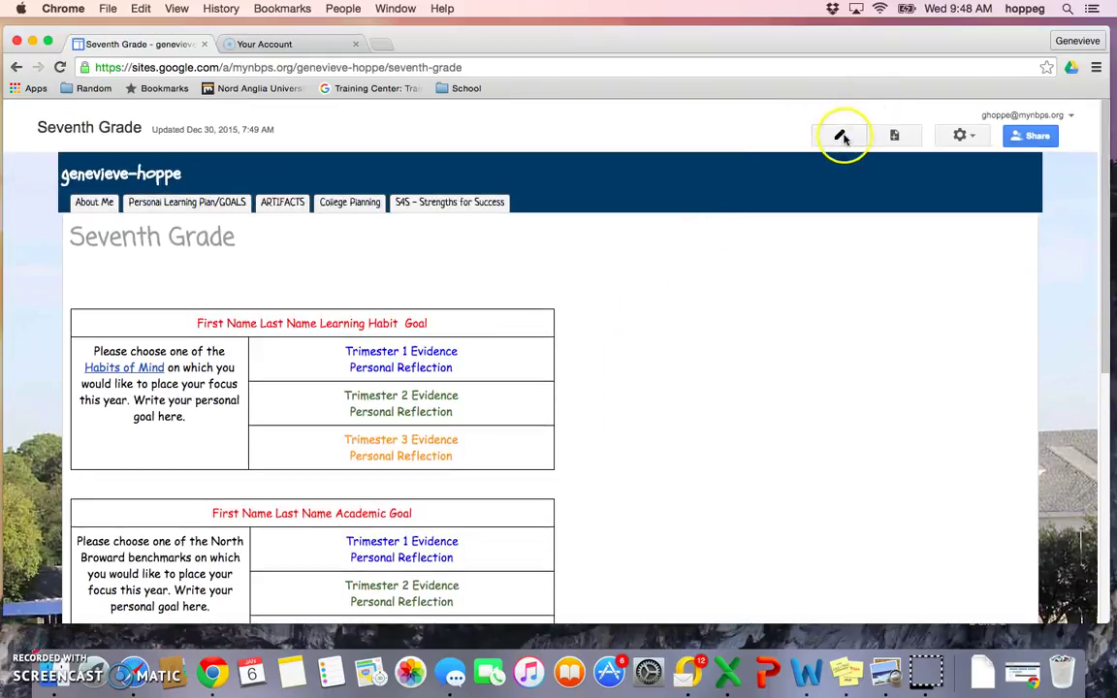
Step: Start editing the Seventh Grade page and delete the "Trimester 1 Evidence" text in the Learning Habit Goal table
{"action": "left_click", "coordinate": [841, 137]}
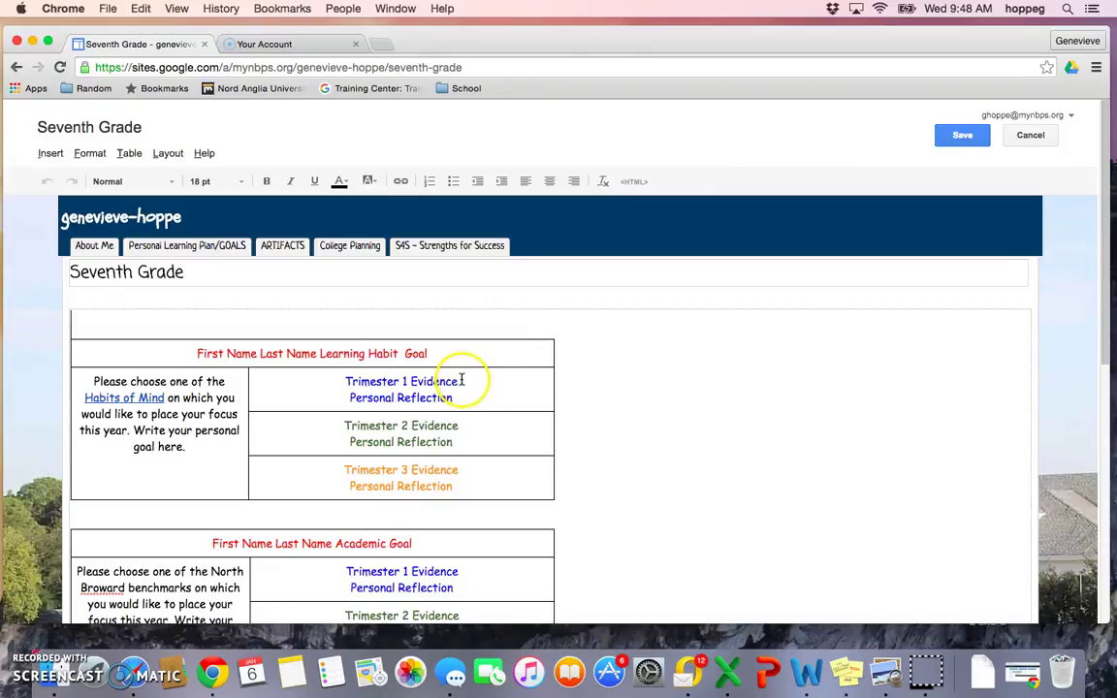
{"action": "left_click_drag", "start_coordinate": [459, 381], "coordinate": [339, 382]}
{"action": "key", "text": "BackSpace"}
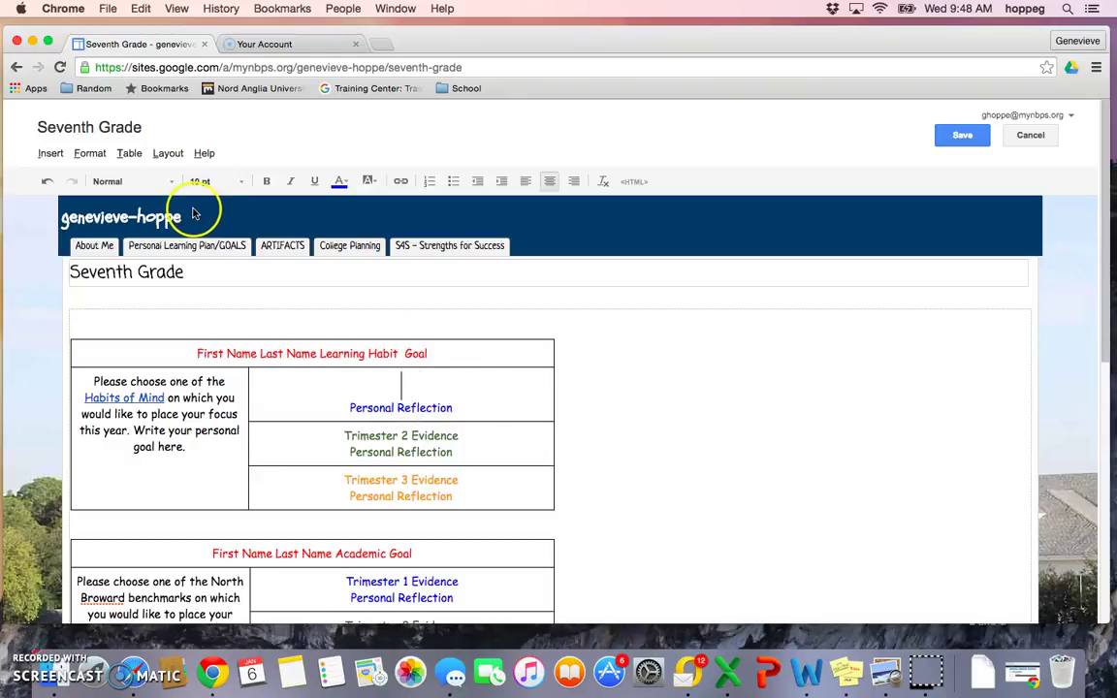
Step: Search Drive documents for "advertisement" and choose "Advertisement Article- English" to embed in the Learning Habit Goal's emptied Trimester 1 evidence spot
{"action": "left_click", "coordinate": [51, 153]}
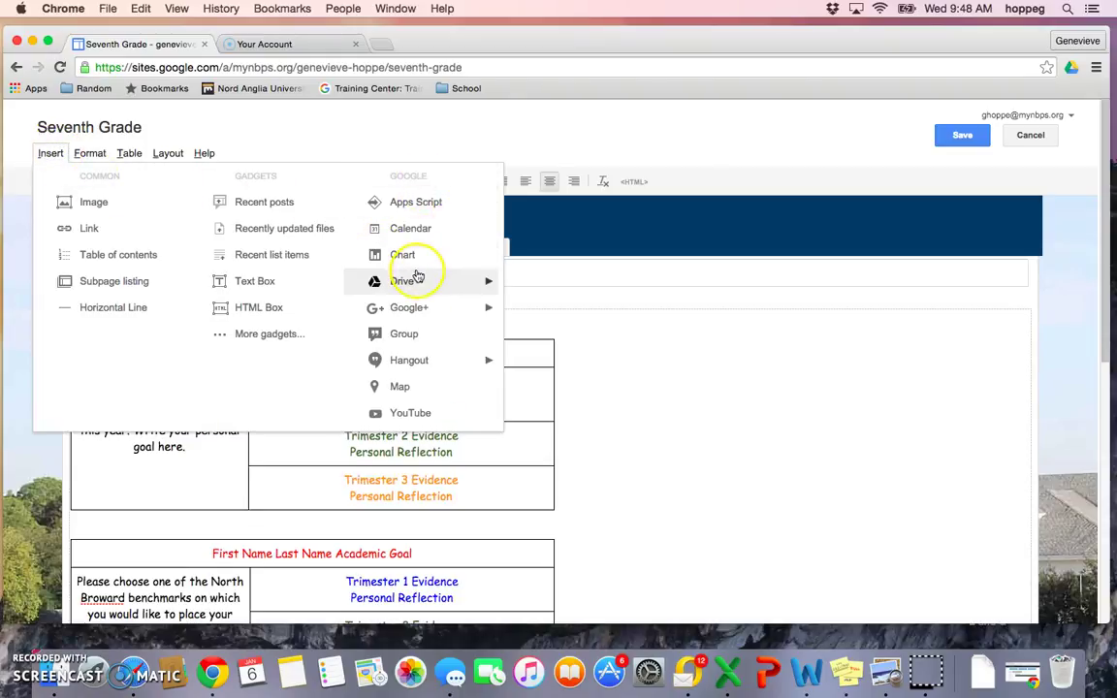
{"action": "mouse_move", "coordinate": [417, 279]}
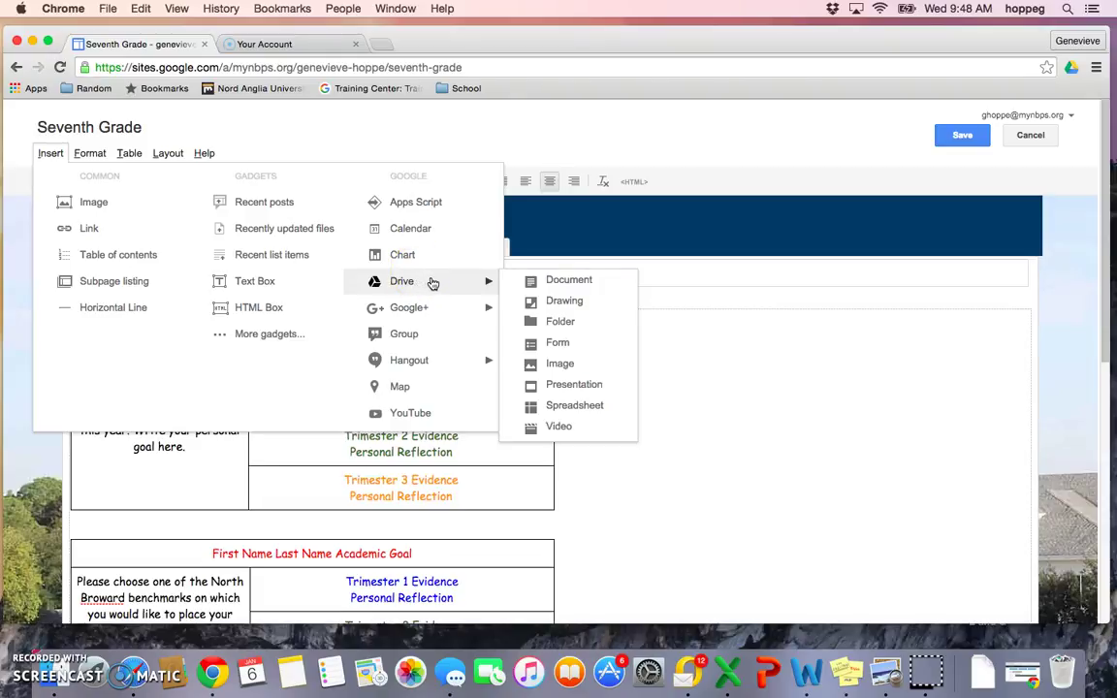
{"action": "left_click", "coordinate": [570, 283]}
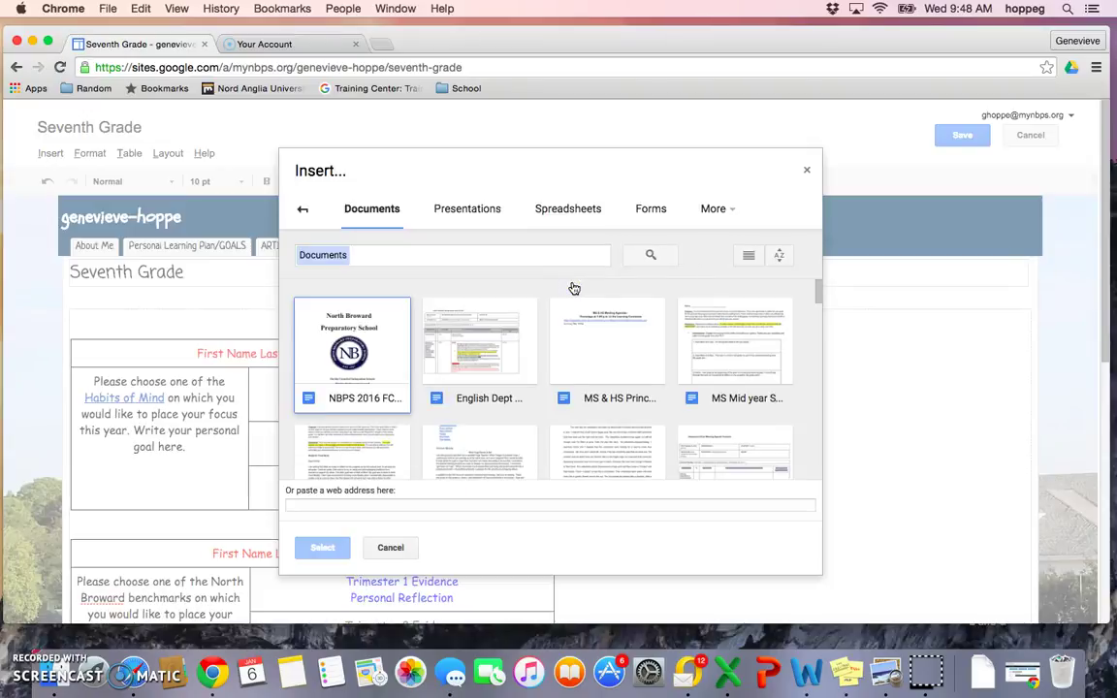
{"action": "scroll", "coordinate": [574, 288], "scroll_direction": "down", "scroll_amount": 5}
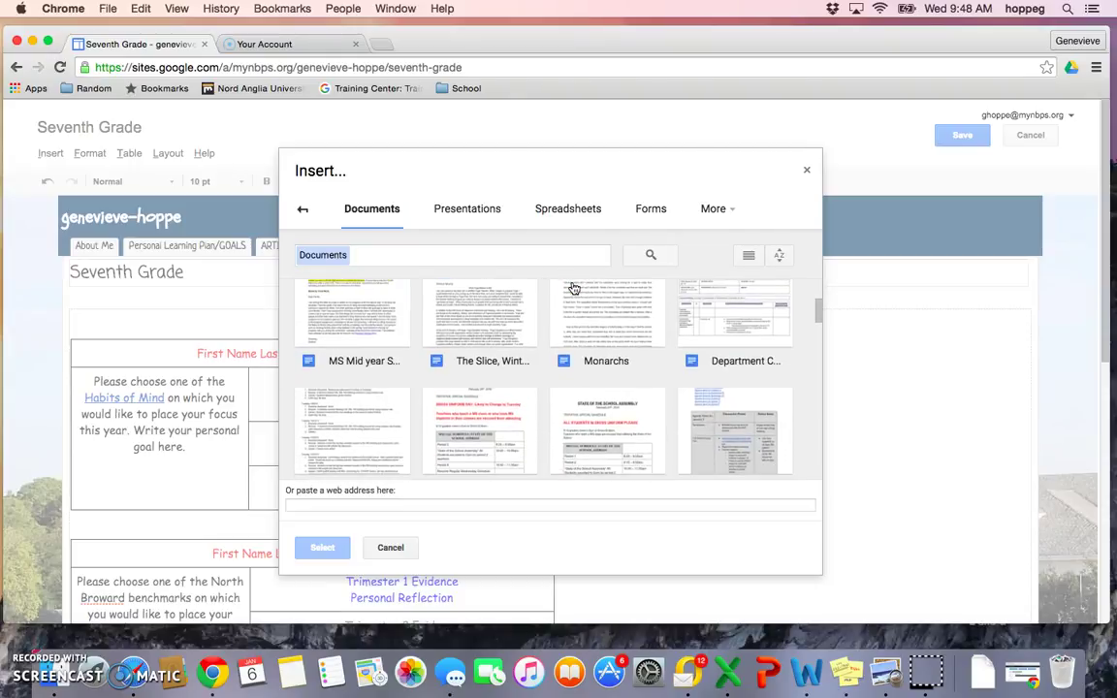
{"action": "scroll", "coordinate": [574, 288], "scroll_direction": "down", "scroll_amount": 2}
{"action": "left_click", "coordinate": [514, 257]}
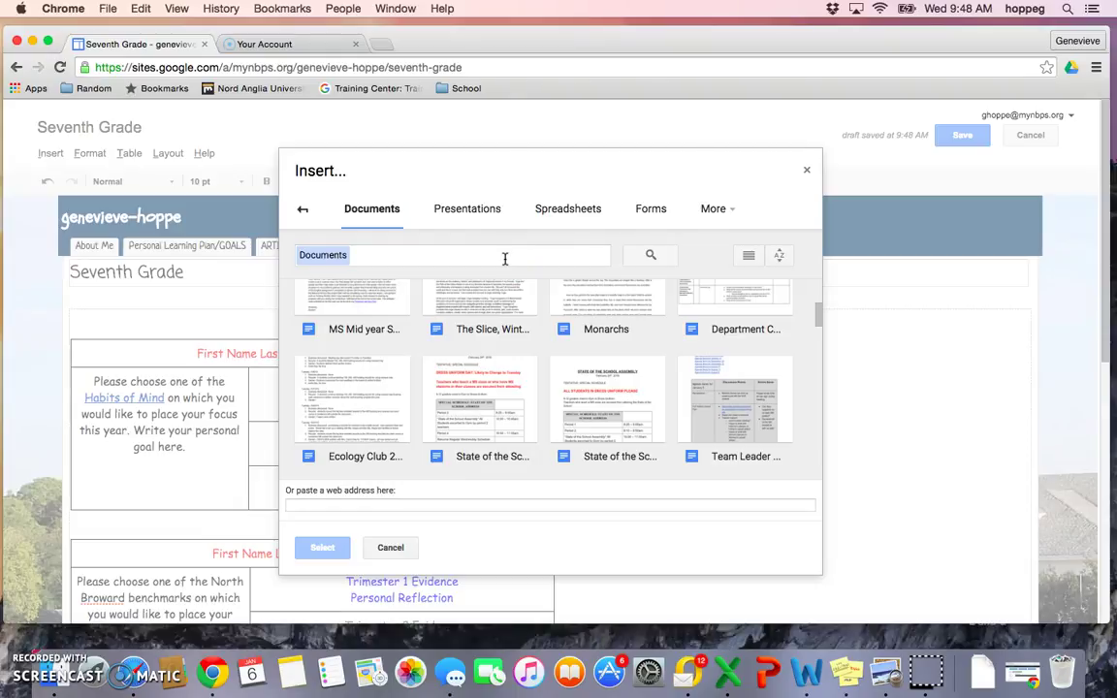
{"action": "left_click", "coordinate": [370, 257]}
{"action": "type", "text": "advertisement"}
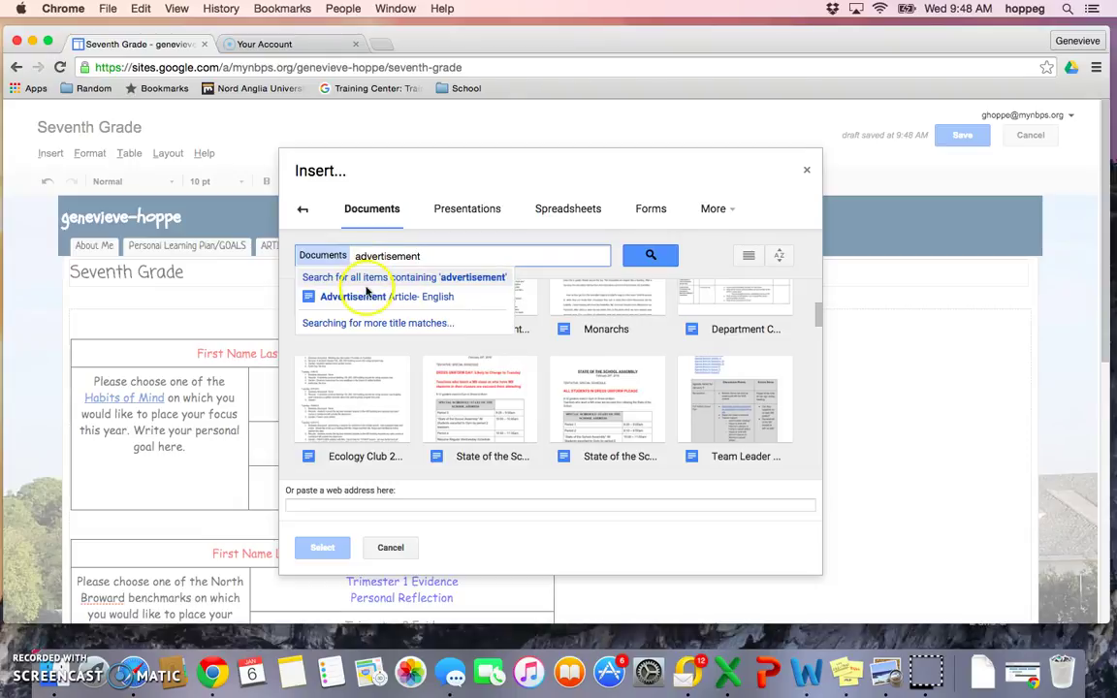
{"action": "left_click", "coordinate": [367, 297]}
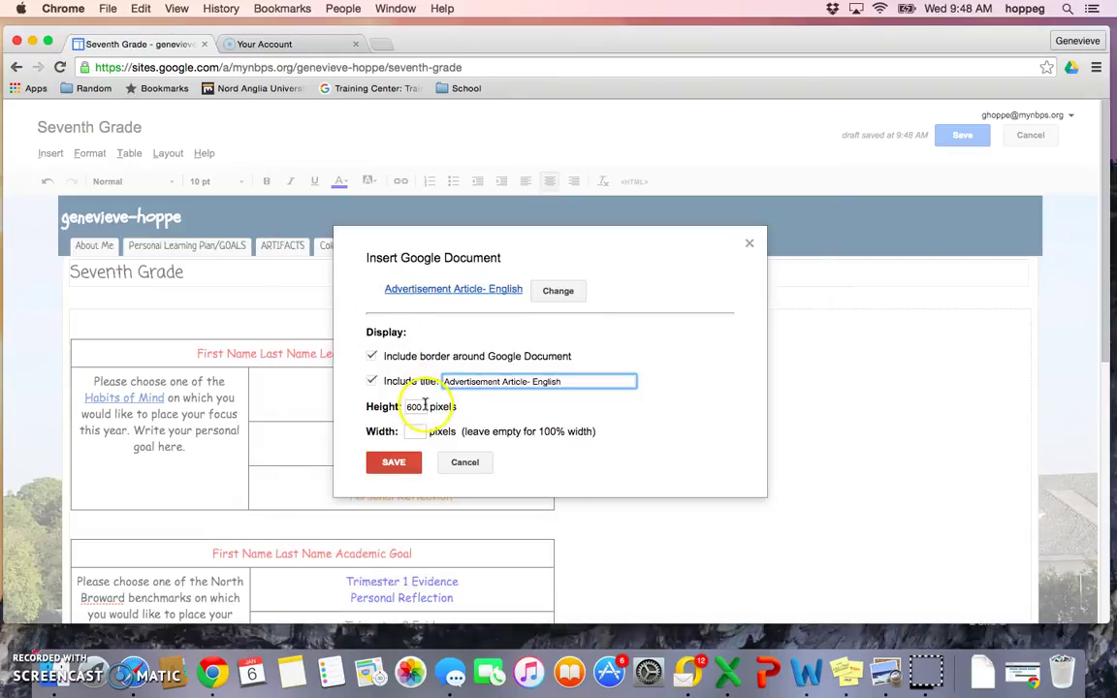
Step: Set the embedded document's height to 300 pixels, insert it and save the Seventh Grade page
{"action": "double_click", "coordinate": [422, 407]}
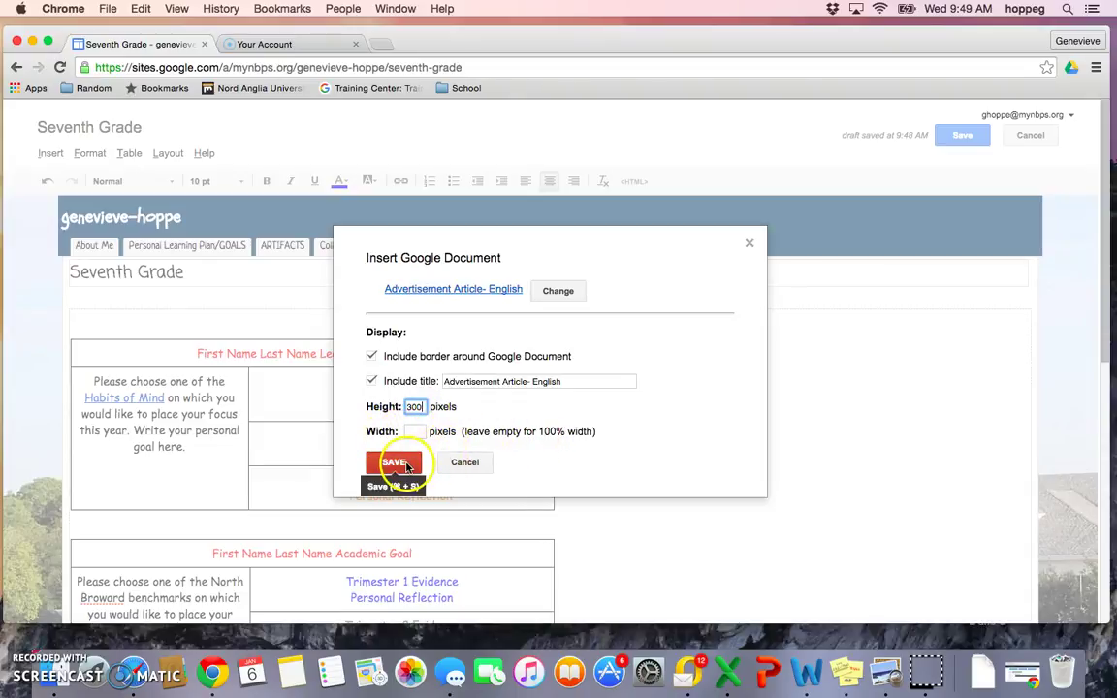
{"action": "left_click", "coordinate": [407, 466]}
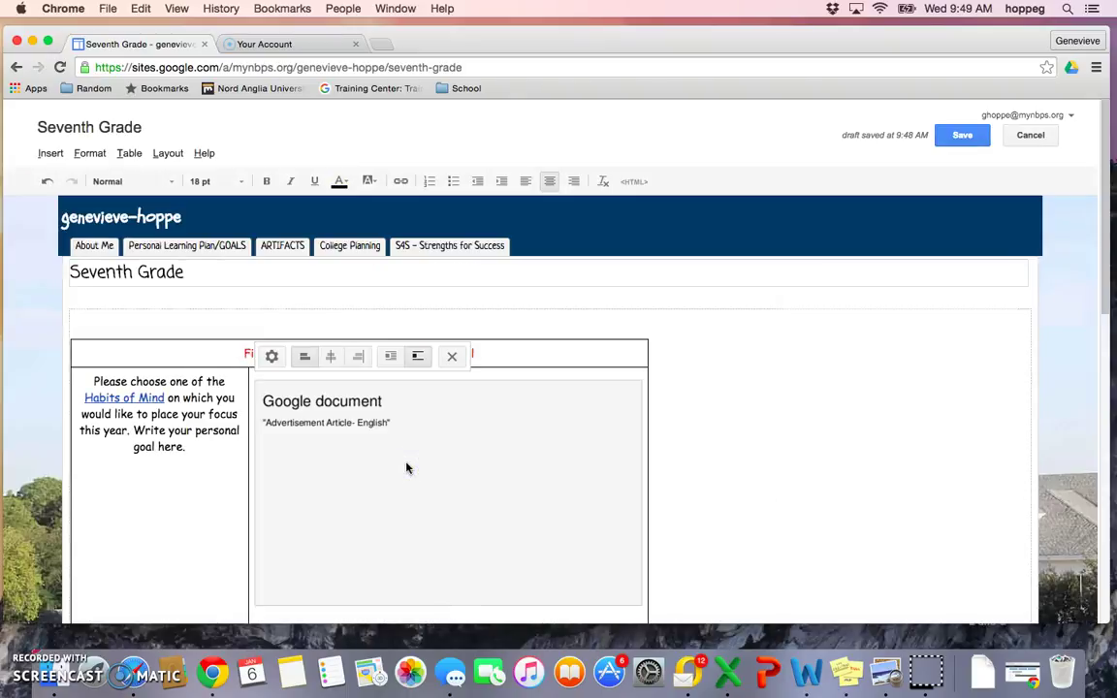
{"action": "scroll", "coordinate": [720, 463], "scroll_direction": "down", "scroll_amount": 4}
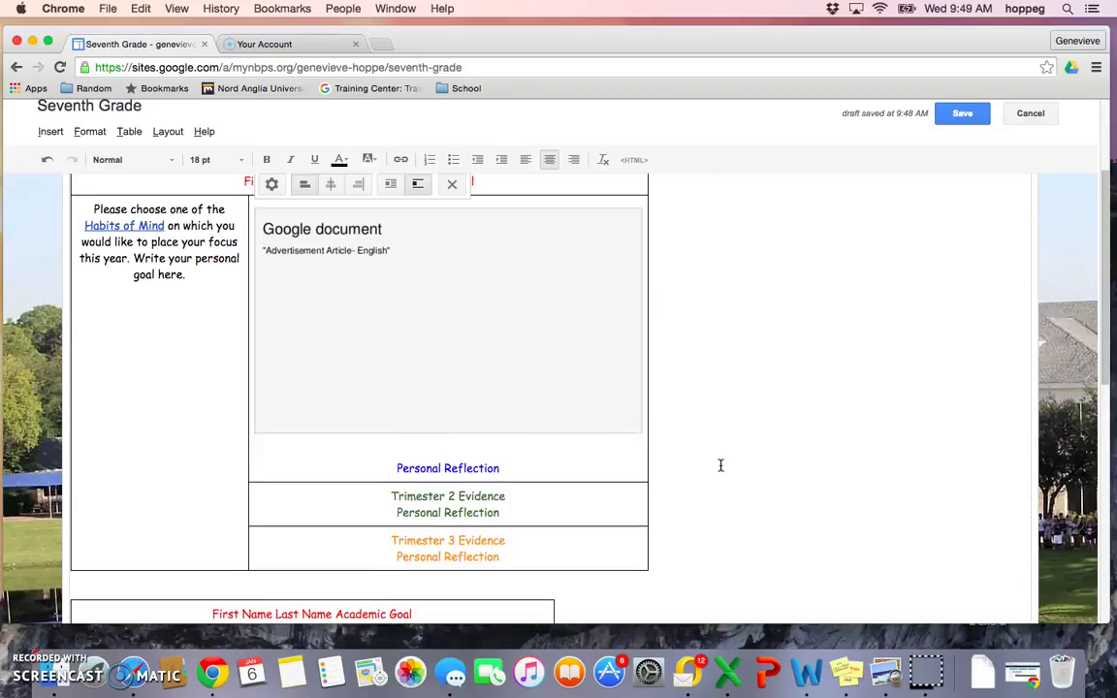
{"action": "scroll", "coordinate": [721, 465], "scroll_direction": "up", "scroll_amount": 2}
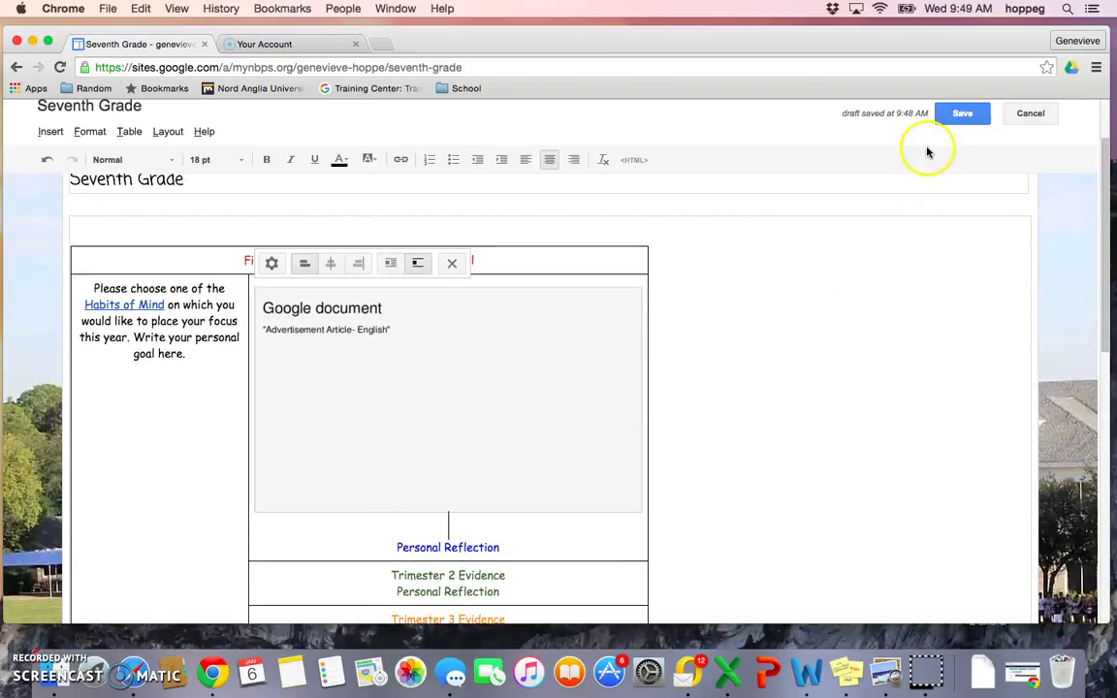
{"action": "left_click", "coordinate": [952, 113]}
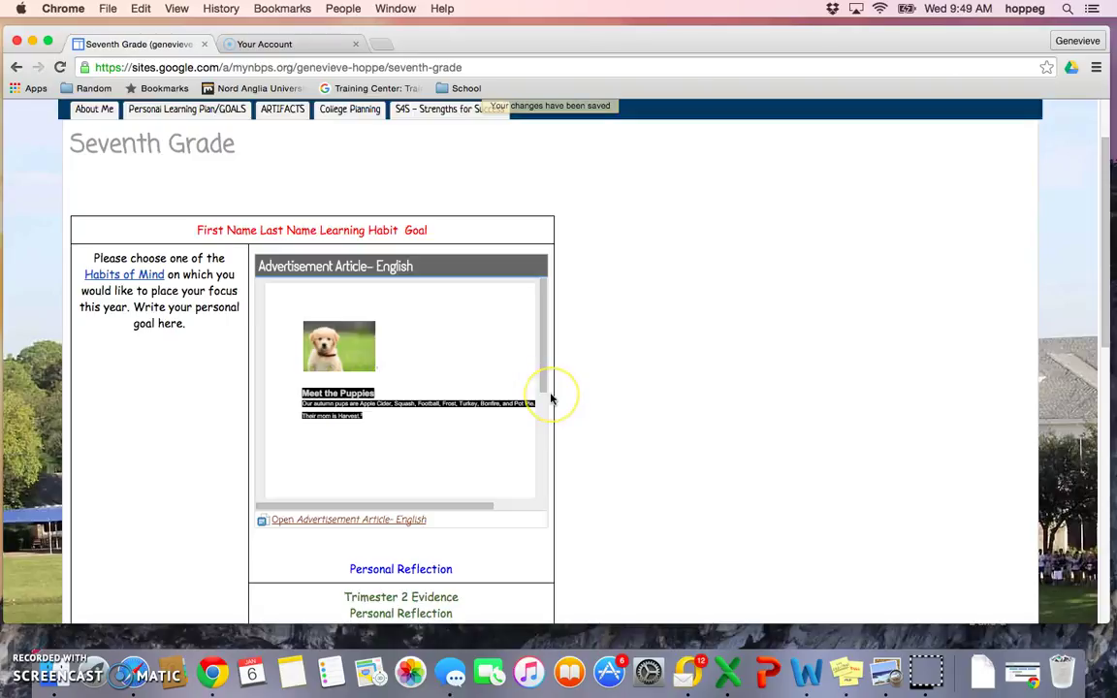
Step: Examine the embedded advertisement article and the remaining goal tables on the saved page
{"action": "left_click", "coordinate": [542, 362]}
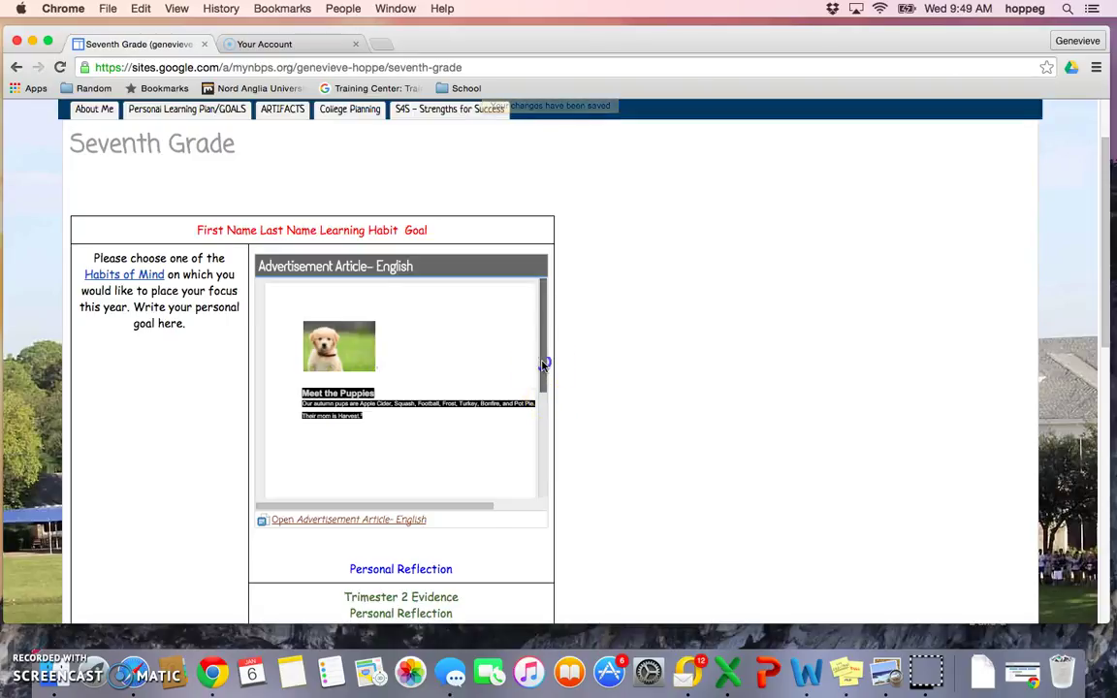
{"action": "mouse_move", "coordinate": [542, 363]}
{"action": "left_mouse_down"}
{"action": "mouse_move", "coordinate": [541, 467]}
{"action": "mouse_move", "coordinate": [540, 349]}
{"action": "left_mouse_up"}
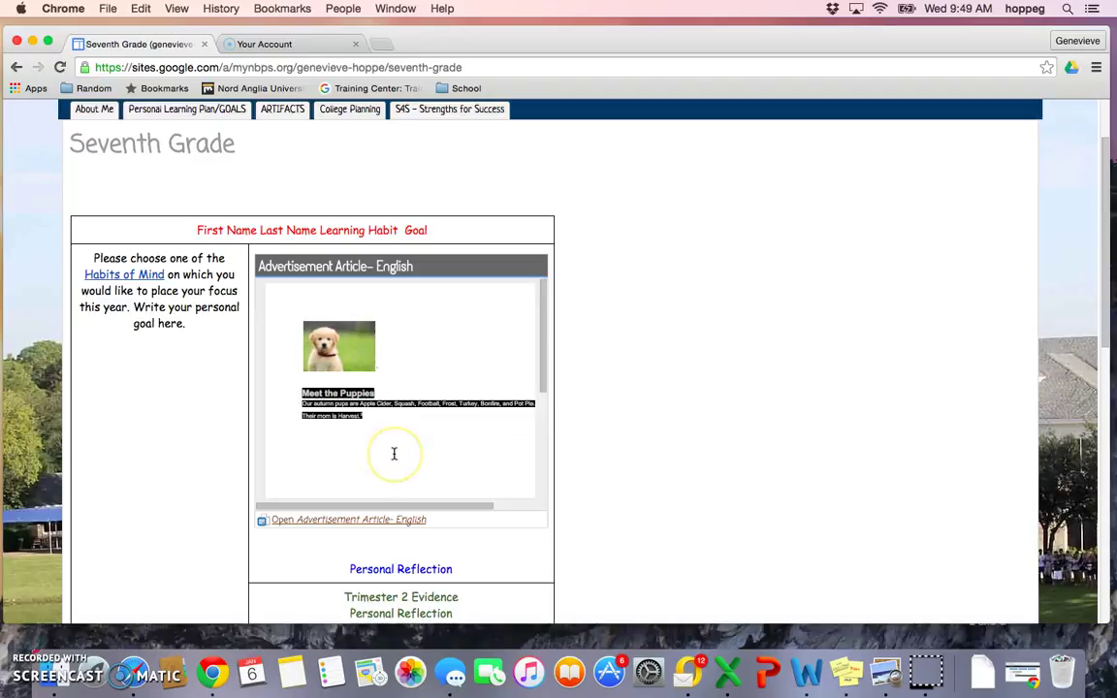
{"action": "scroll", "coordinate": [393, 454], "scroll_direction": "down", "scroll_amount": 3}
{"action": "scroll", "coordinate": [394, 454], "scroll_direction": "up", "scroll_amount": 2}
{"action": "scroll", "coordinate": [611, 506], "scroll_direction": "down", "scroll_amount": 3}
{"action": "scroll", "coordinate": [584, 506], "scroll_direction": "down", "scroll_amount": 4}
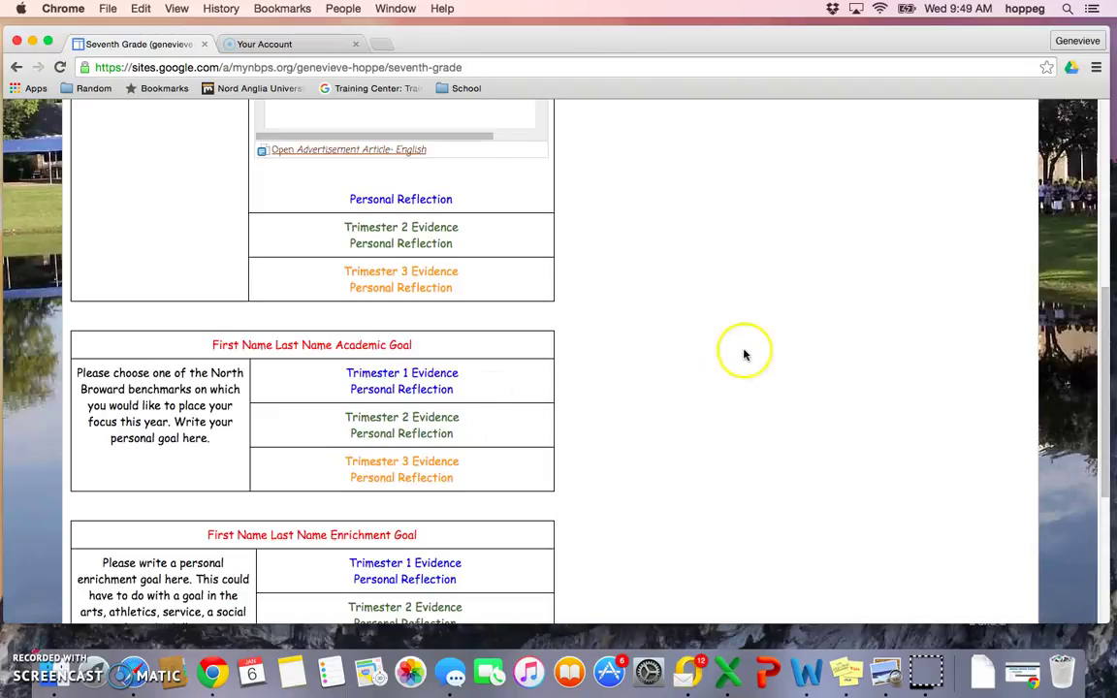
{"action": "scroll", "coordinate": [743, 354], "scroll_direction": "up", "scroll_amount": 6}
{"action": "scroll", "coordinate": [746, 355], "scroll_direction": "up", "scroll_amount": 3}
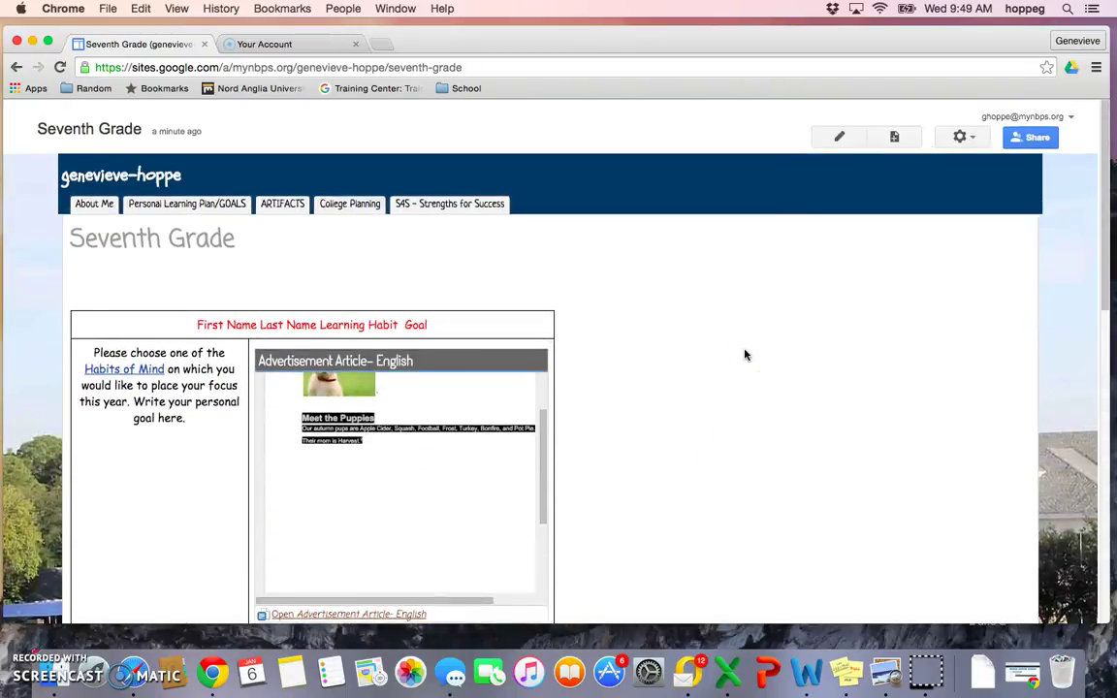
Step: Reopen the Seventh Grade page for editing and delete the "Trimester 1 Evidence" text in the Academic Goal table
{"action": "left_click", "coordinate": [844, 134]}
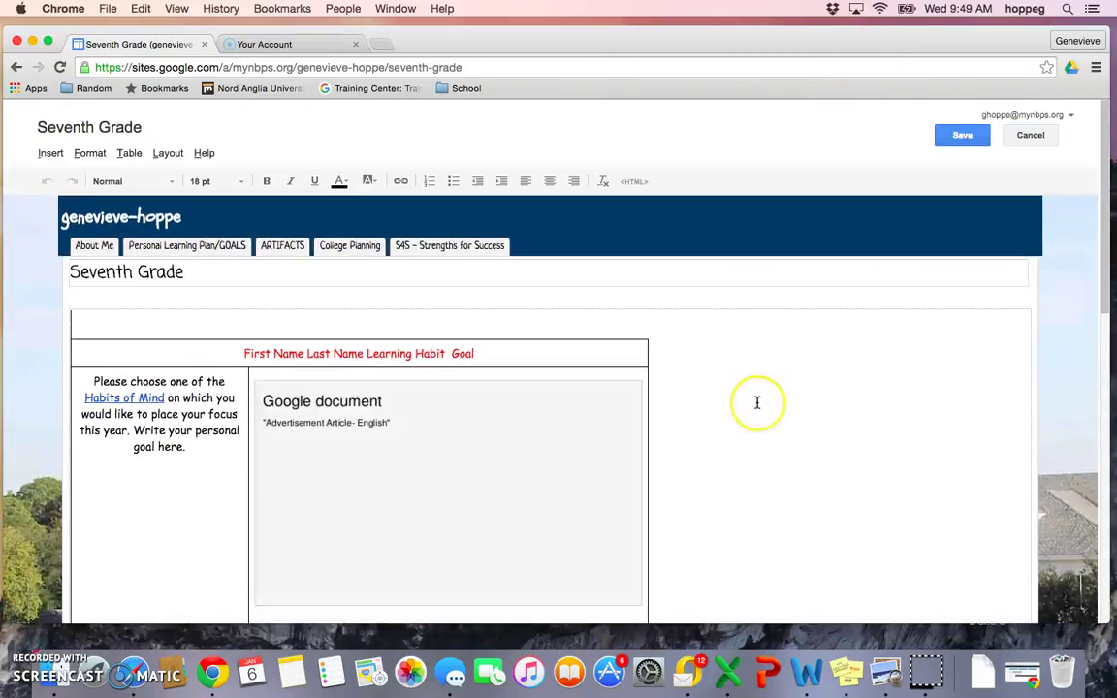
{"action": "scroll", "coordinate": [757, 402], "scroll_direction": "down", "scroll_amount": 5}
{"action": "scroll", "coordinate": [757, 402], "scroll_direction": "down", "scroll_amount": 1}
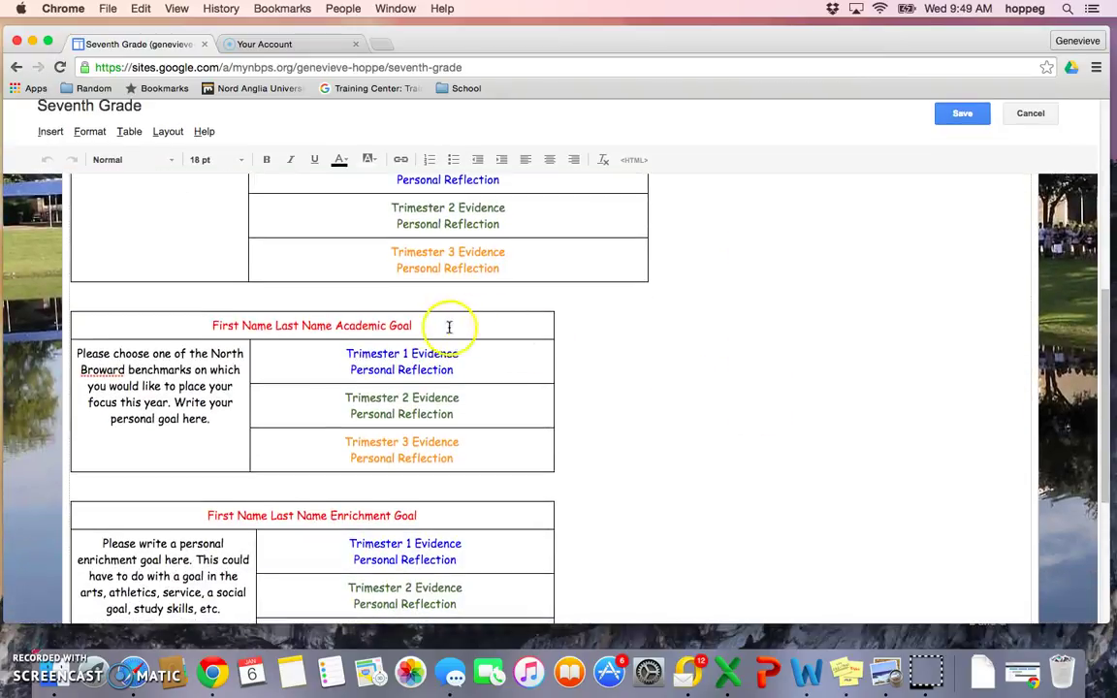
{"action": "left_click_drag", "start_coordinate": [463, 356], "coordinate": [346, 354]}
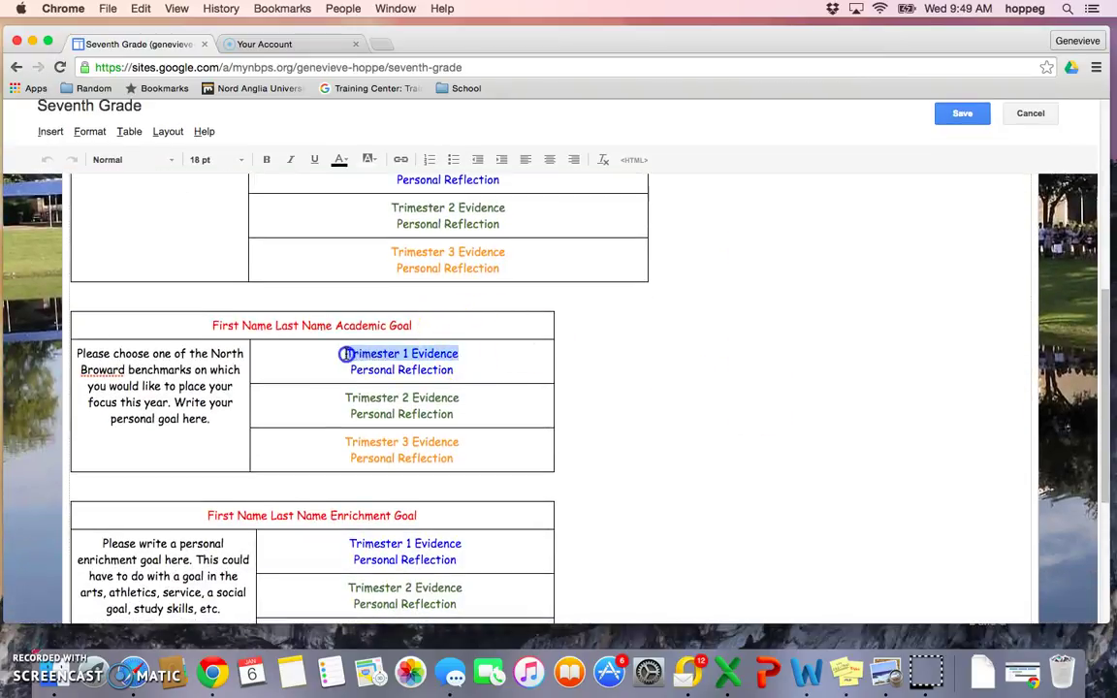
{"action": "key", "text": "BackSpace"}
{"action": "left_click", "coordinate": [406, 357]}
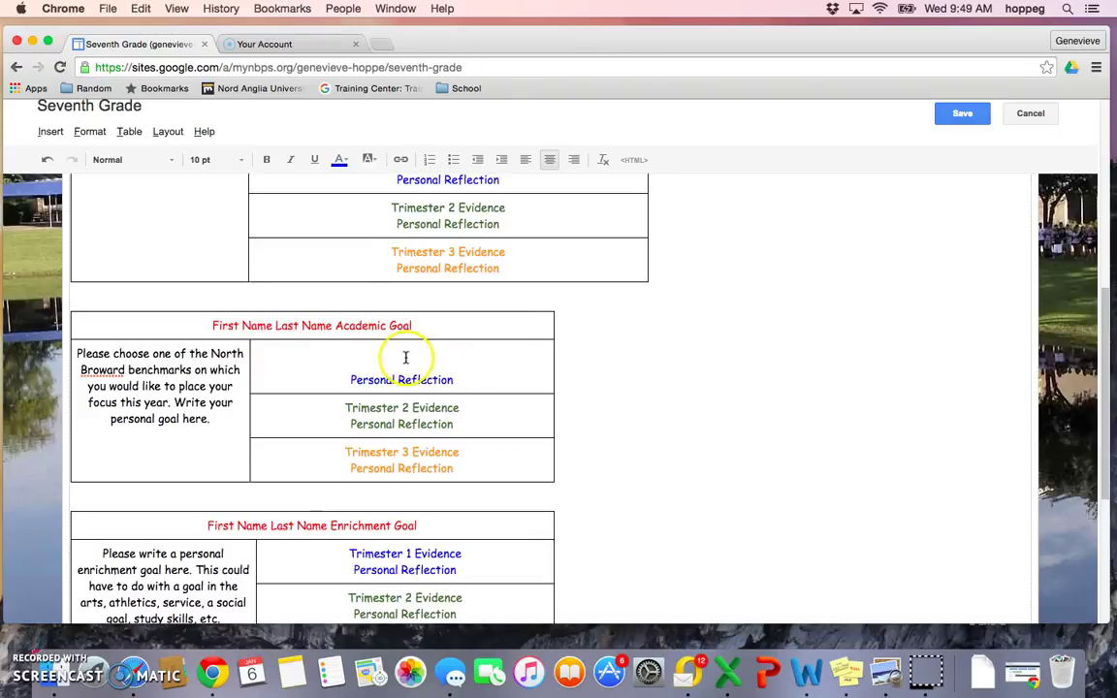
Step: Choose the "Period 6 - Illegal Drugs" presentation from Drive for the Academic Goal's emptied Trimester 1 evidence spot
{"action": "left_click", "coordinate": [56, 133]}
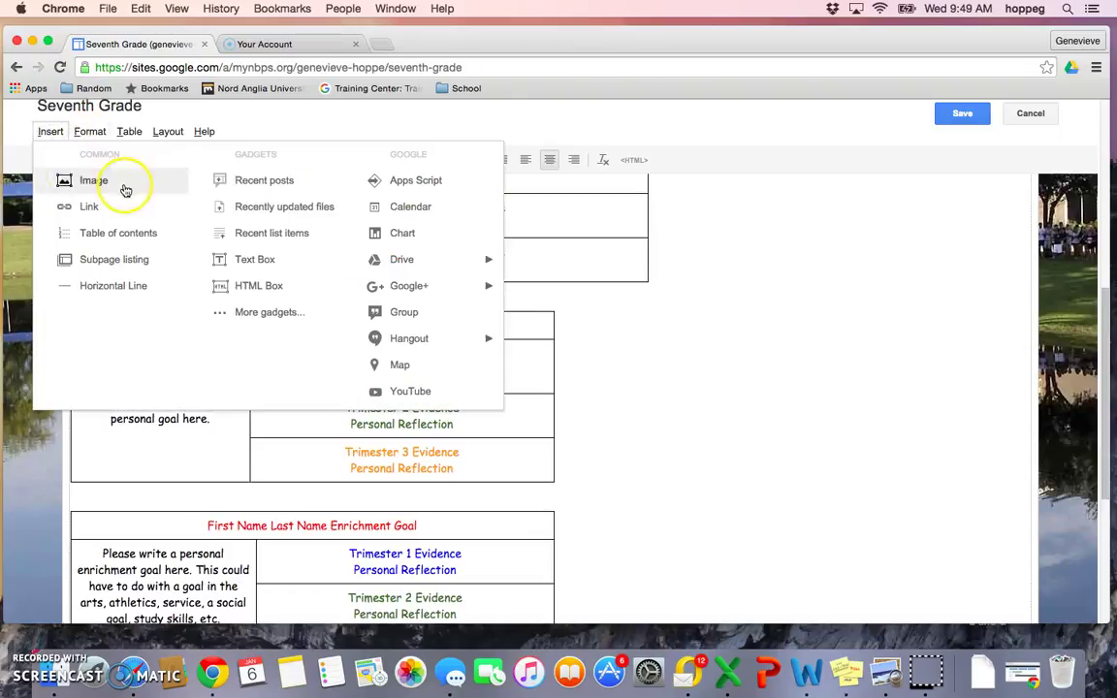
{"action": "mouse_move", "coordinate": [416, 268]}
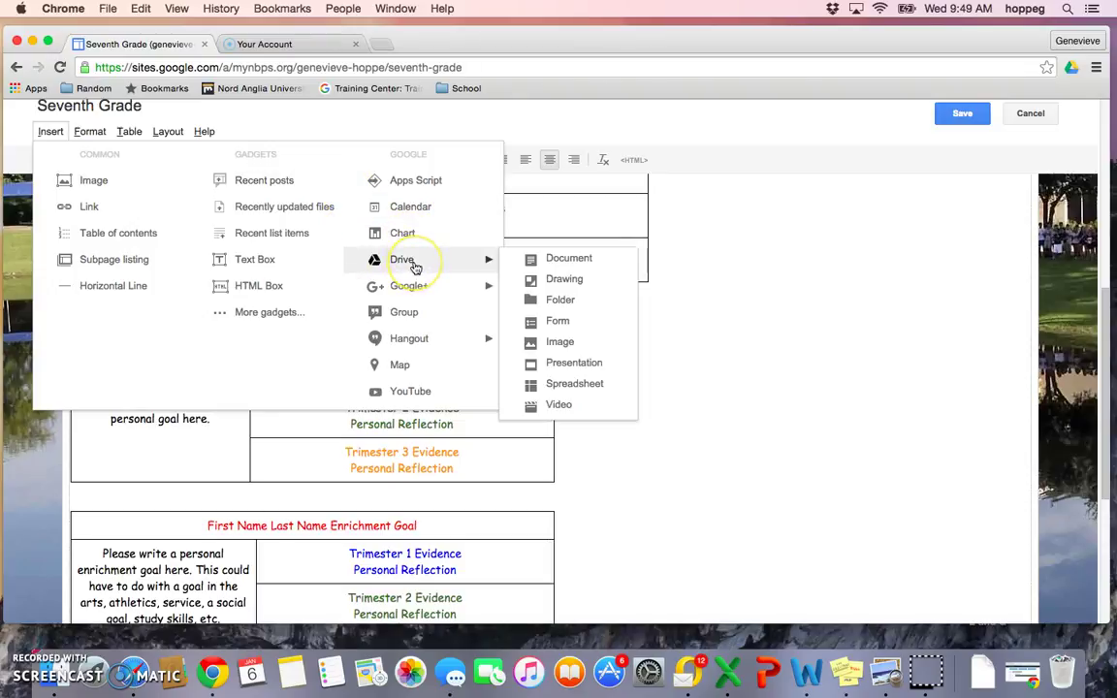
{"action": "left_click", "coordinate": [556, 344]}
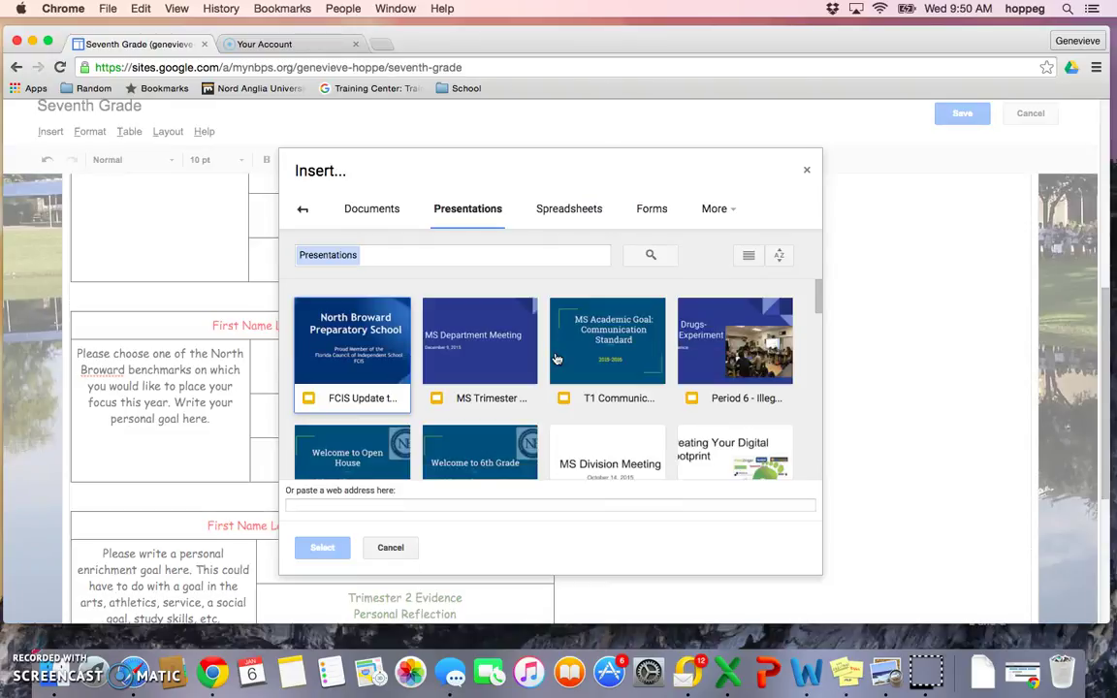
{"action": "left_click", "coordinate": [759, 349]}
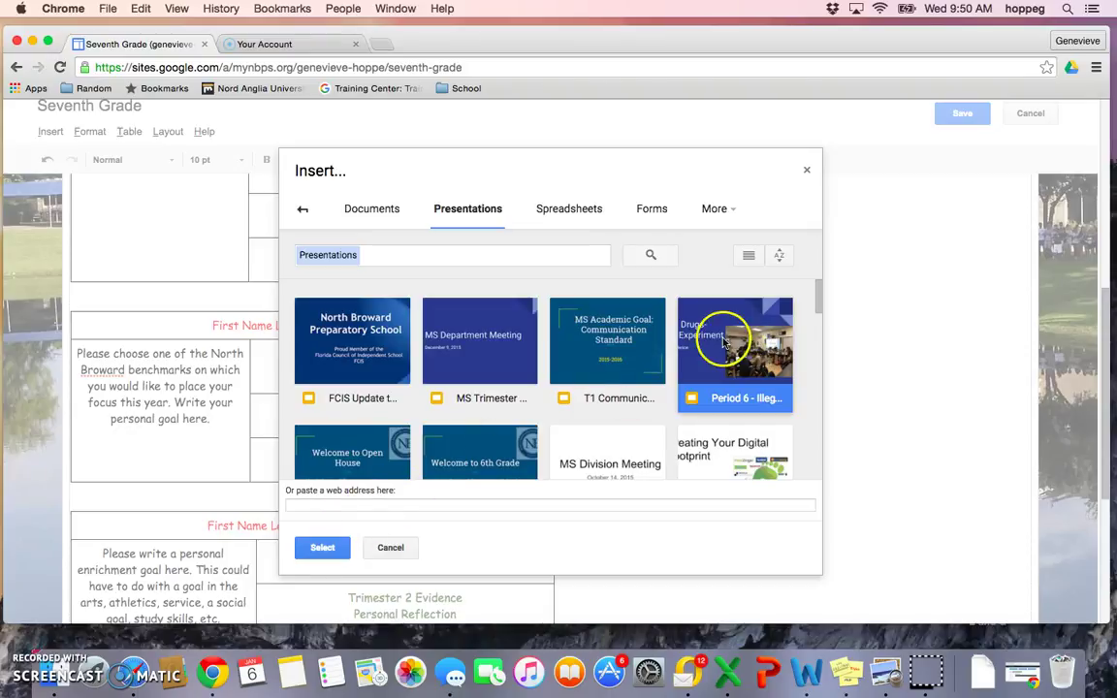
{"action": "left_click", "coordinate": [330, 550]}
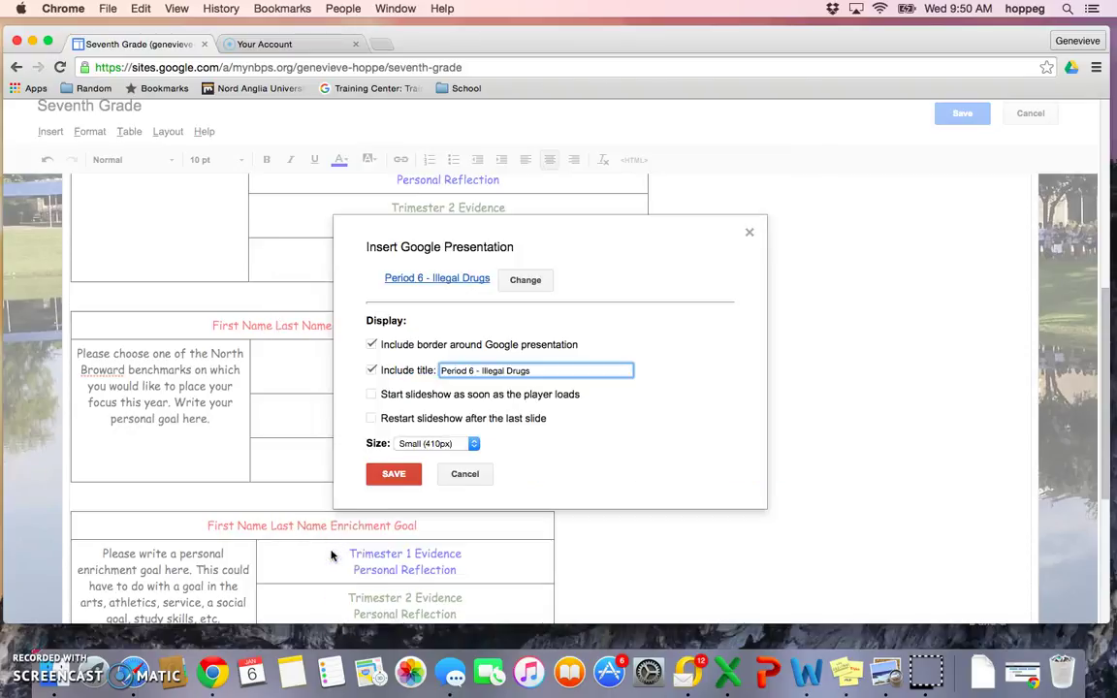
Step: Insert the presentation at the Small (410px) size with its border and title, and save the Seventh Grade page
{"action": "left_click", "coordinate": [472, 443]}
{"action": "left_click", "coordinate": [471, 443]}
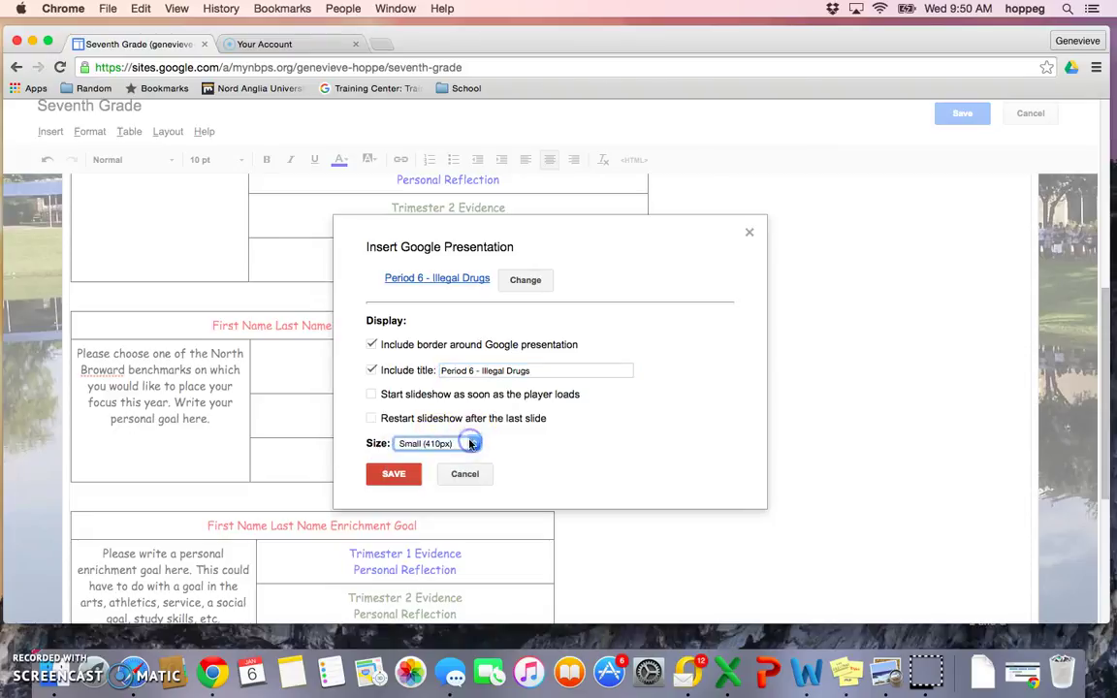
{"action": "left_click", "coordinate": [392, 474]}
{"action": "left_click", "coordinate": [707, 493]}
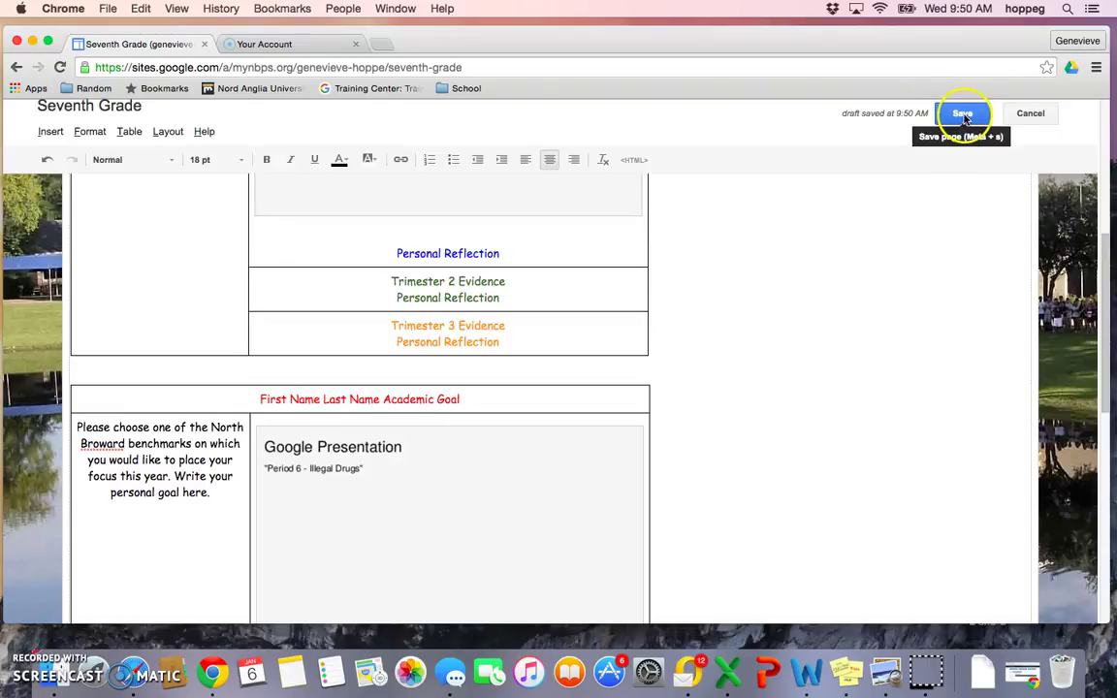
{"action": "left_click", "coordinate": [962, 115]}
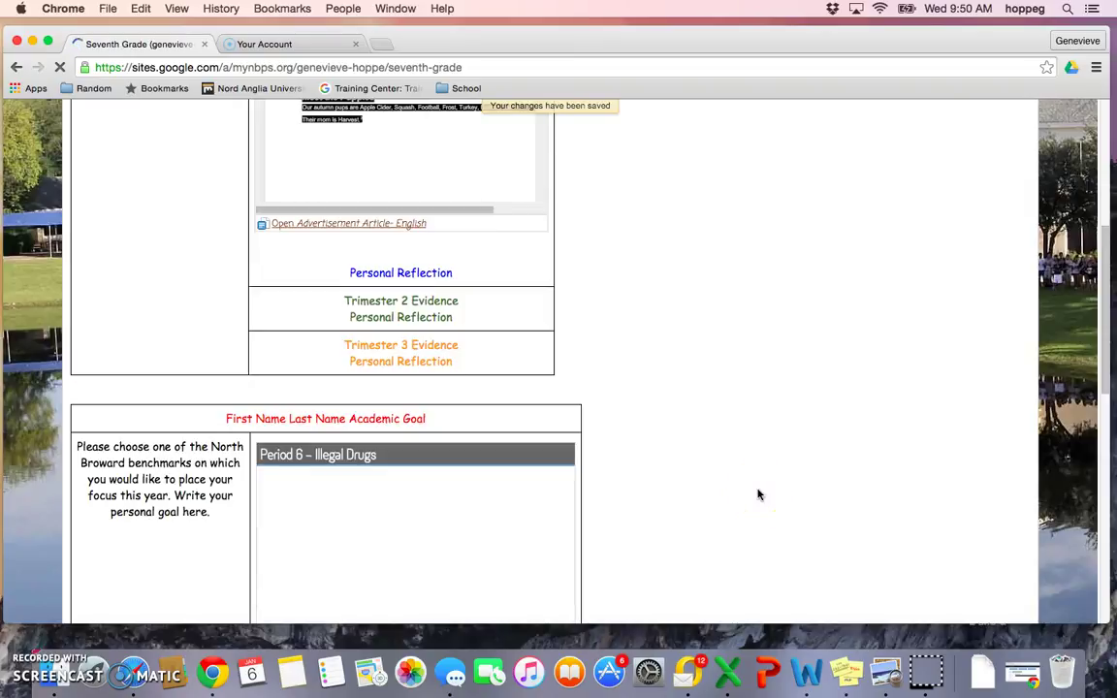
Step: Examine the embedded advertisement article and the Academic Goal's embedded presentation on the saved page
{"action": "scroll", "coordinate": [759, 494], "scroll_direction": "up", "scroll_amount": 5}
{"action": "left_click", "coordinate": [443, 345]}
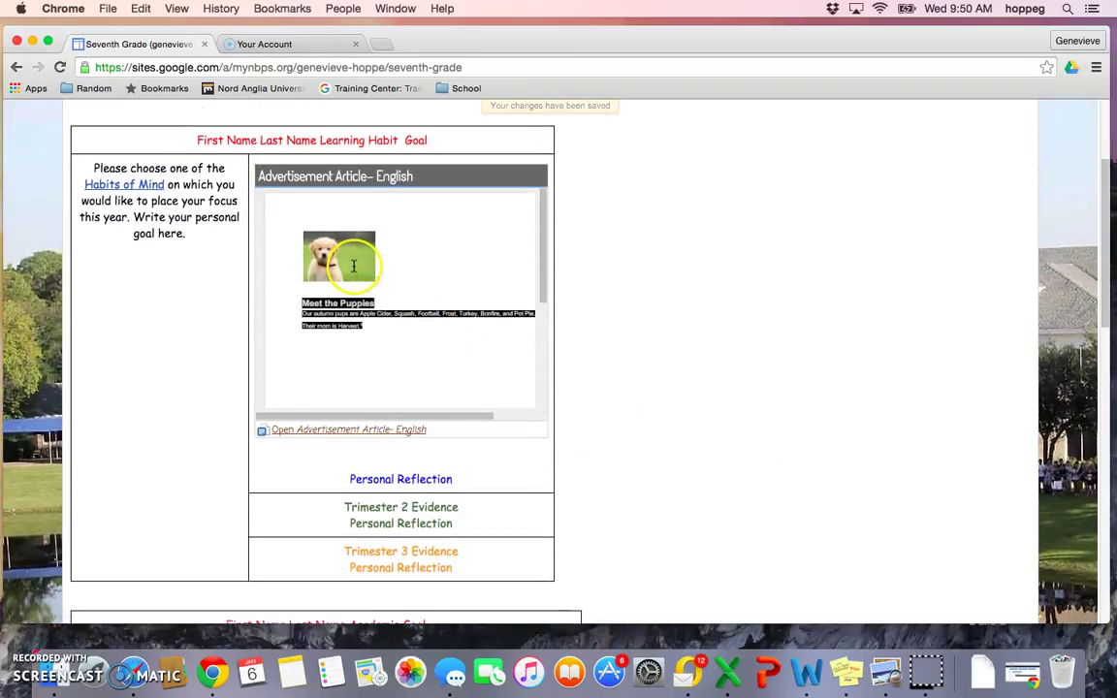
{"action": "mouse_move", "coordinate": [544, 242]}
{"action": "left_mouse_down"}
{"action": "mouse_move", "coordinate": [540, 364]}
{"action": "mouse_move", "coordinate": [545, 233]}
{"action": "left_mouse_up"}
{"action": "scroll", "coordinate": [688, 344], "scroll_direction": "down", "scroll_amount": 7}
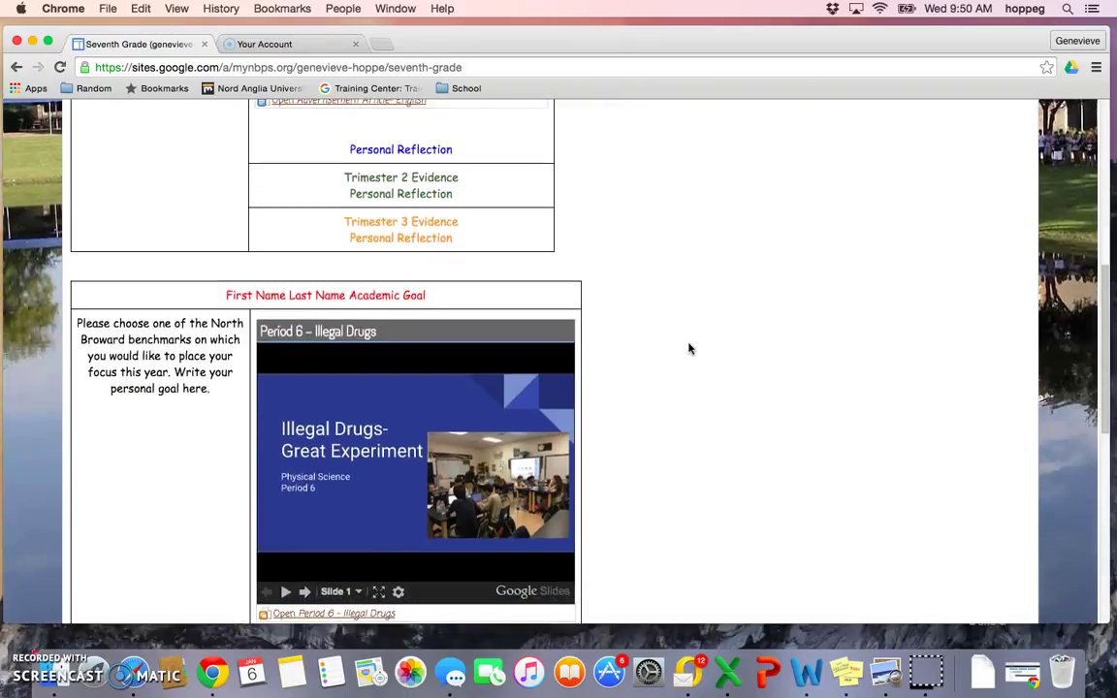
{"action": "scroll", "coordinate": [689, 347], "scroll_direction": "down", "scroll_amount": 3}
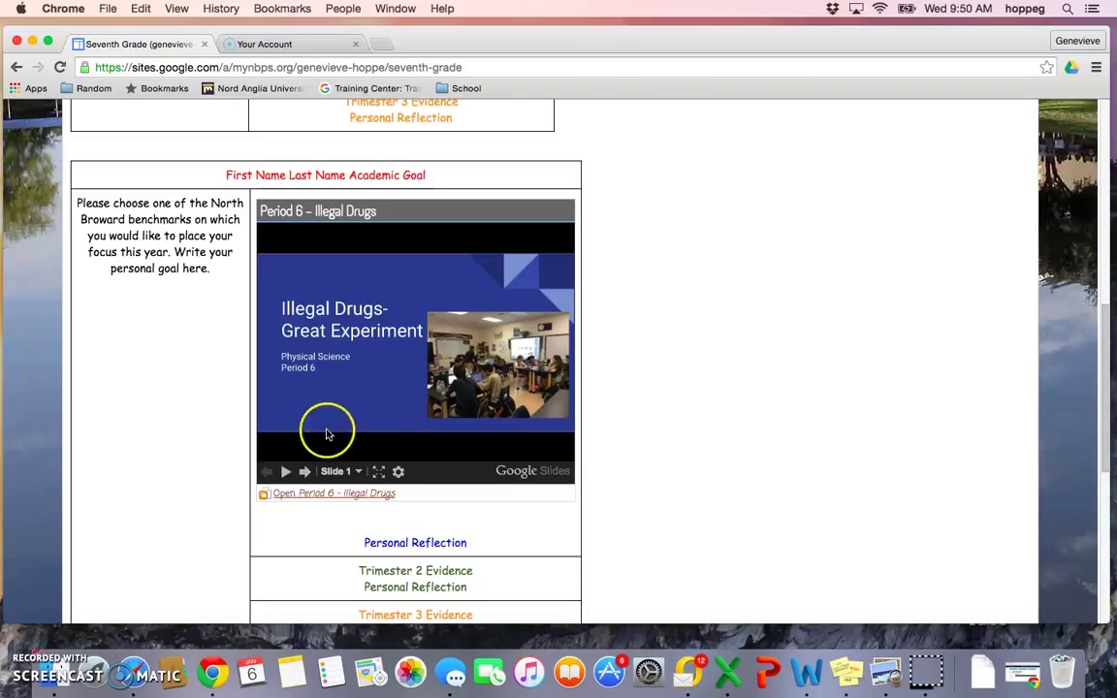
Step: Page through the embedded "Period 6 - Illegal Drugs" presentation up to slide 9
{"action": "left_click", "coordinate": [304, 471]}
{"action": "left_click", "coordinate": [305, 471]}
{"action": "left_click", "coordinate": [304, 471]}
{"action": "left_click", "coordinate": [305, 471]}
{"action": "left_click", "coordinate": [305, 471]}
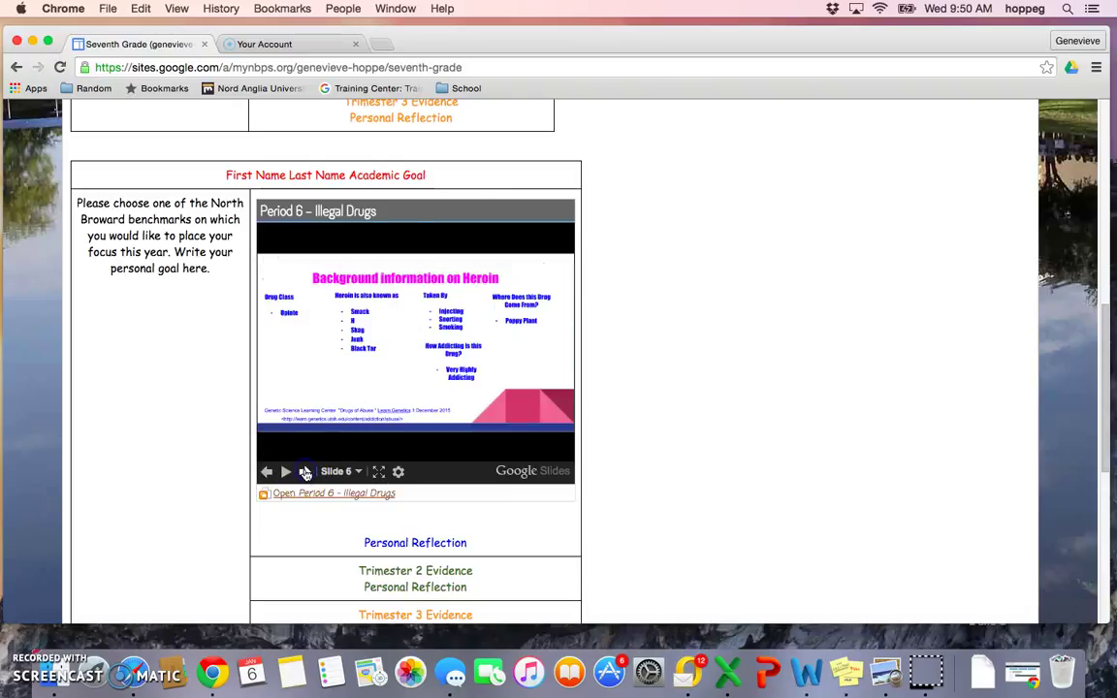
{"action": "left_click", "coordinate": [304, 471]}
{"action": "left_click", "coordinate": [305, 471]}
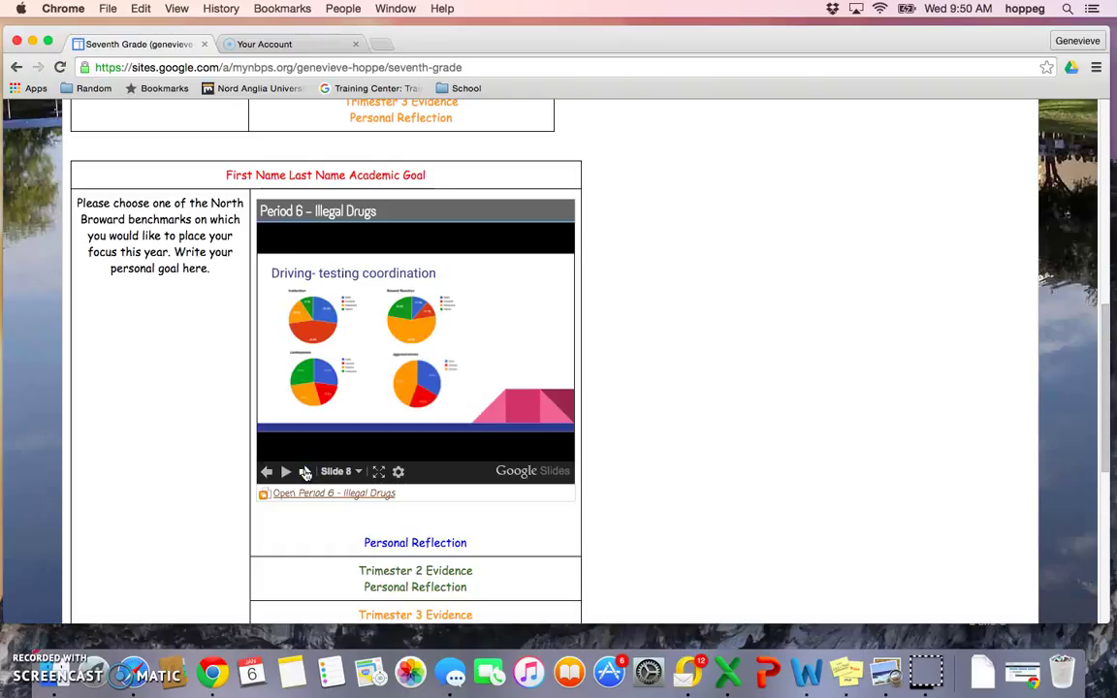
{"action": "left_click", "coordinate": [304, 472]}
Step: Reopen the Seventh Grade page for editing and delete the "Trimester 1 Evidence" text in the Enrichment Goal table
{"action": "scroll", "coordinate": [673, 483], "scroll_direction": "down", "scroll_amount": 5}
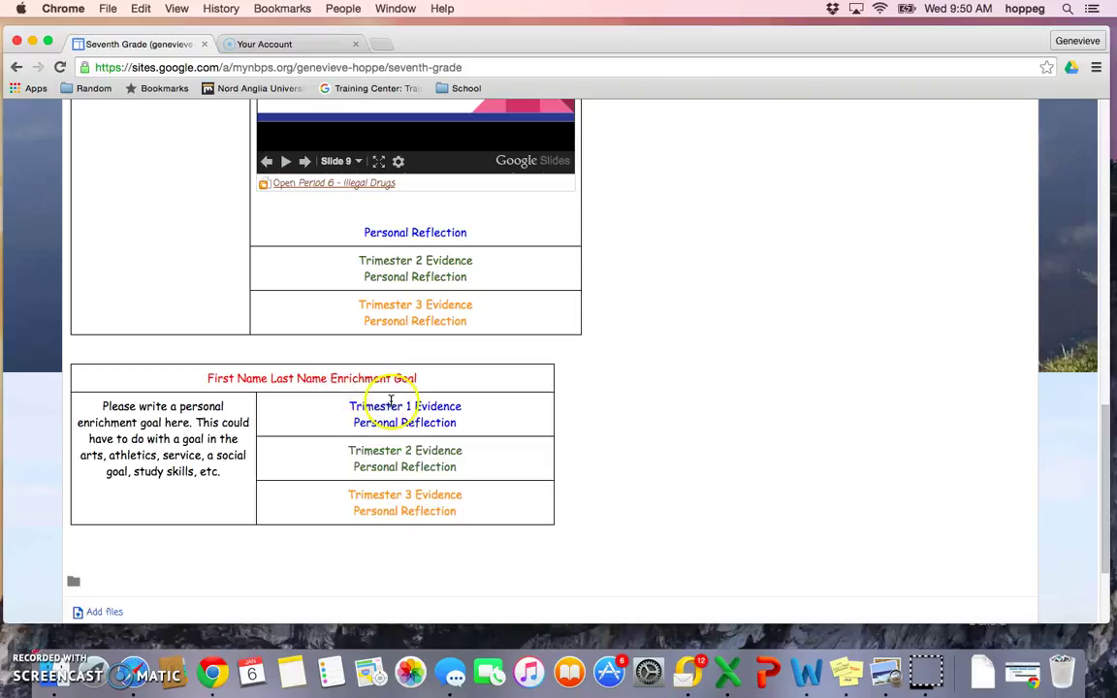
{"action": "scroll", "coordinate": [713, 429], "scroll_direction": "up", "scroll_amount": 10}
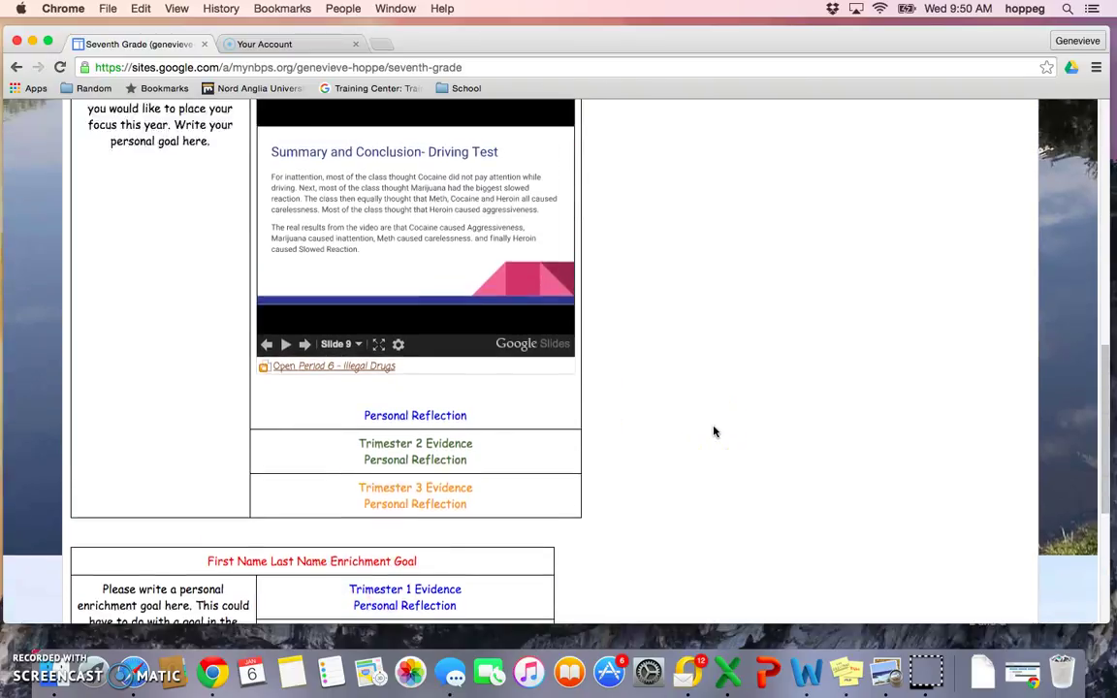
{"action": "scroll", "coordinate": [714, 432], "scroll_direction": "up", "scroll_amount": 5}
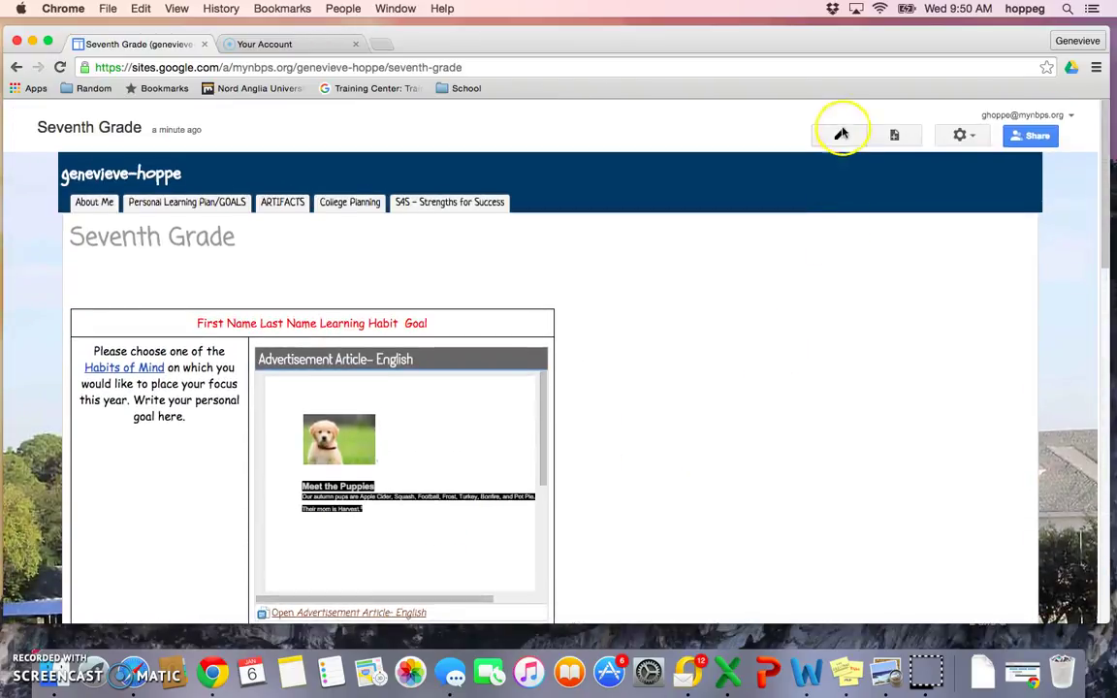
{"action": "left_click", "coordinate": [841, 135]}
{"action": "scroll", "coordinate": [750, 427], "scroll_direction": "down", "scroll_amount": 5}
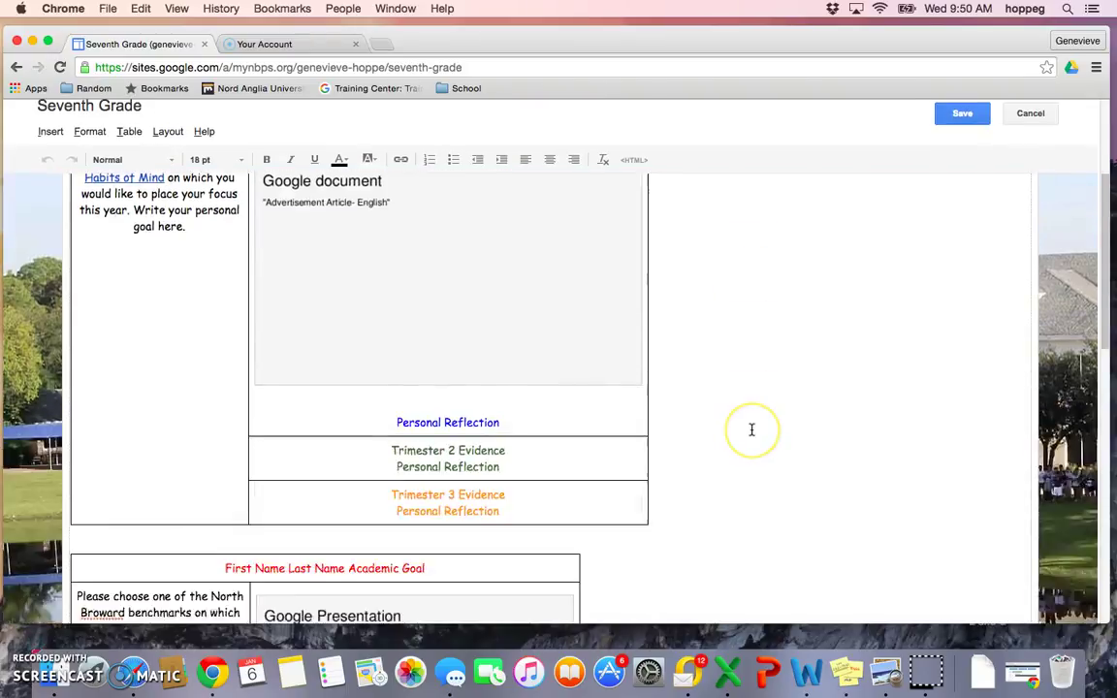
{"action": "scroll", "coordinate": [751, 428], "scroll_direction": "down", "scroll_amount": 5}
{"action": "left_click_drag", "start_coordinate": [514, 415], "coordinate": [347, 409]}
{"action": "key", "text": "BackSpace"}
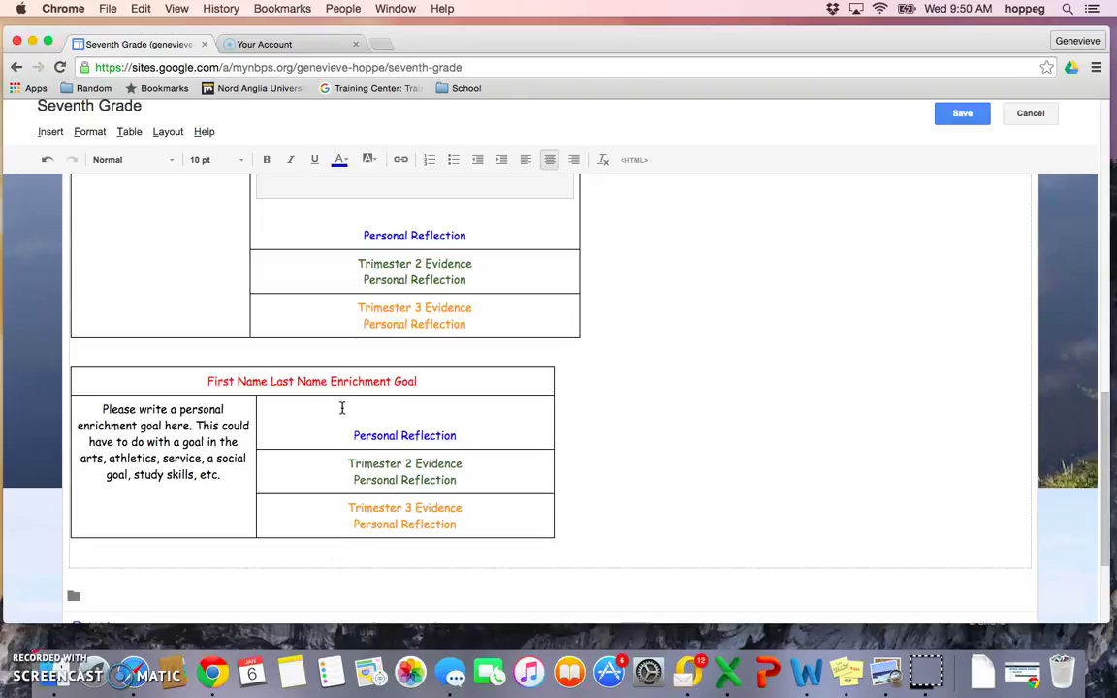
Step: Choose the "French Club .mp4" video from Drive for the Enrichment Goal's emptied Trimester 1 evidence spot
{"action": "left_click", "coordinate": [53, 132]}
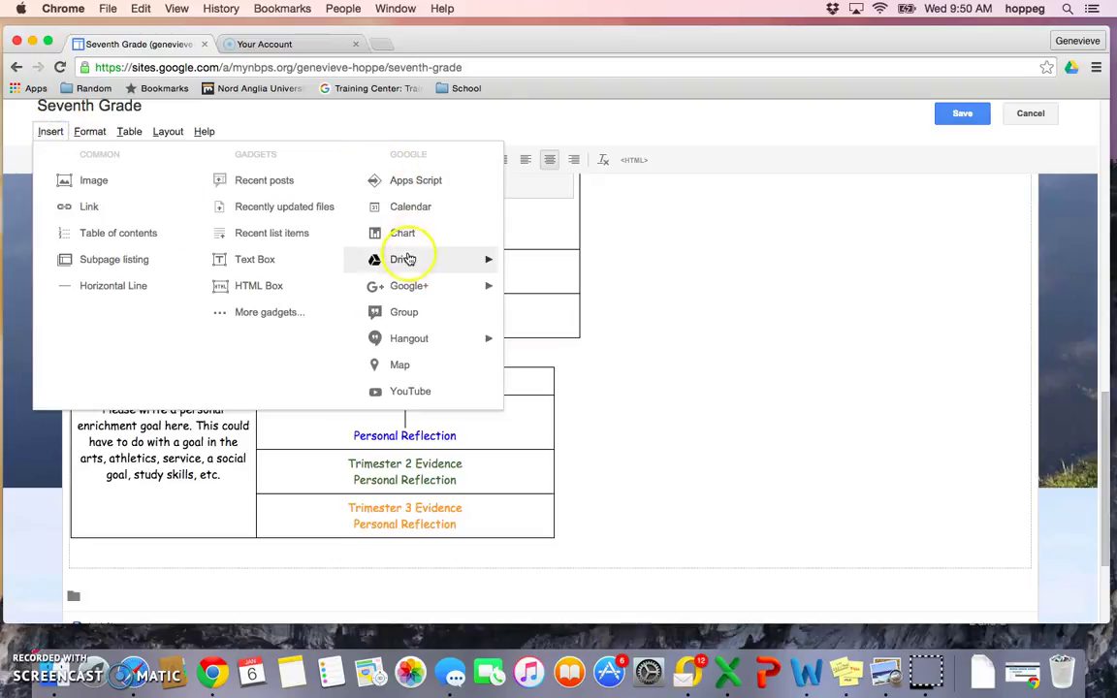
{"action": "mouse_move", "coordinate": [408, 260]}
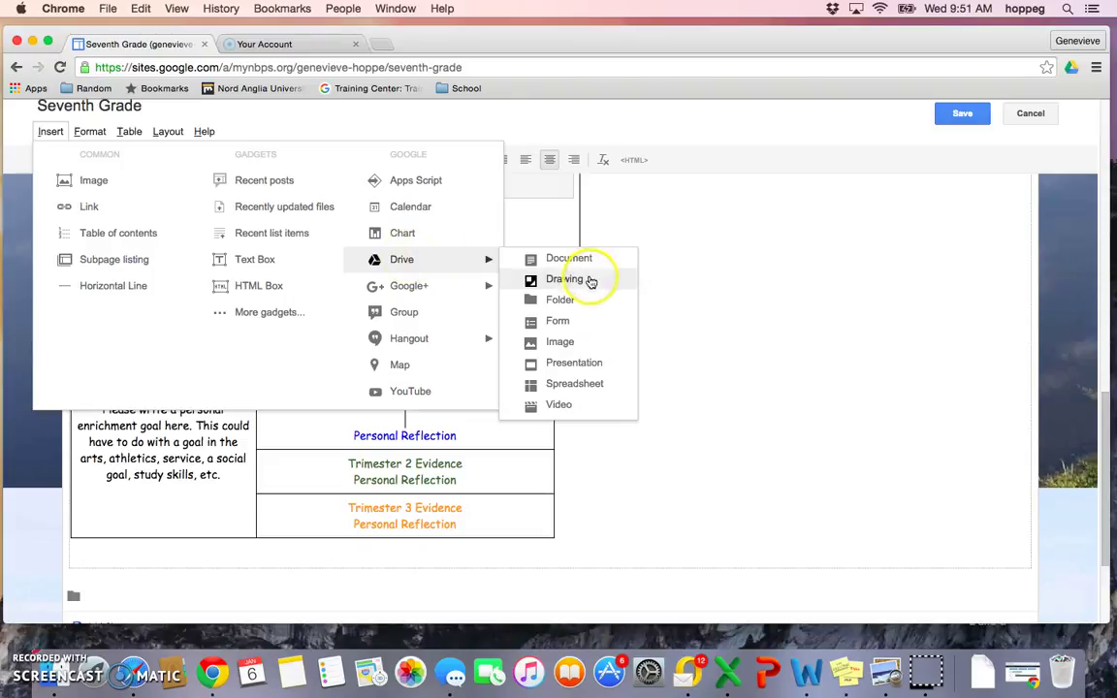
{"action": "left_click", "coordinate": [569, 407]}
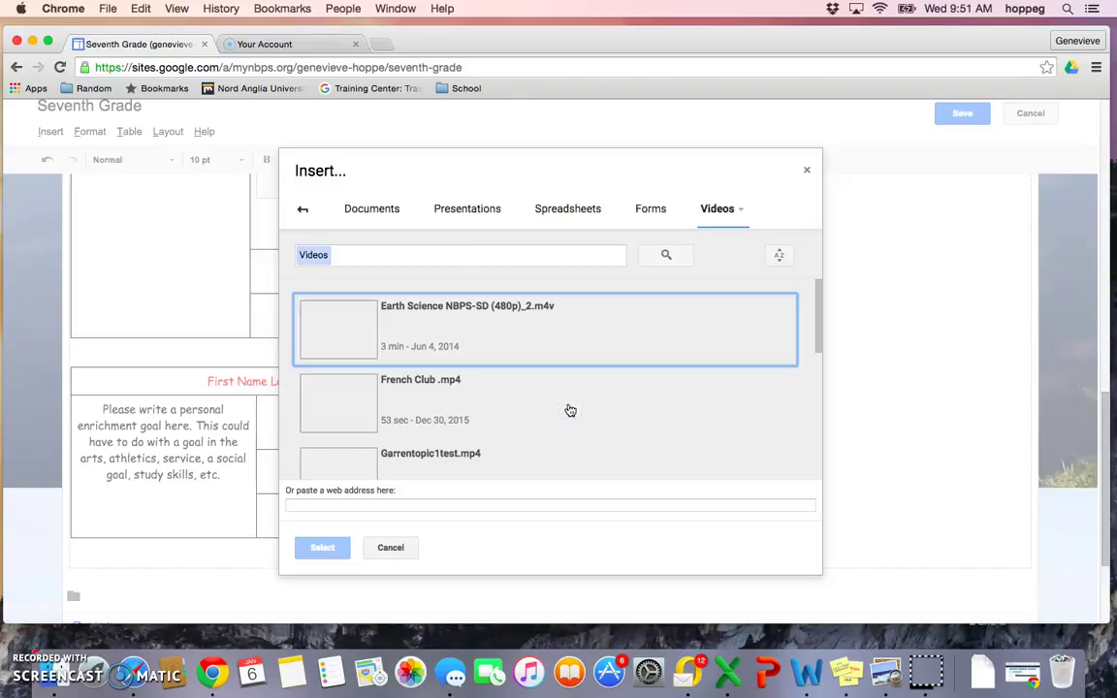
{"action": "left_click", "coordinate": [426, 398]}
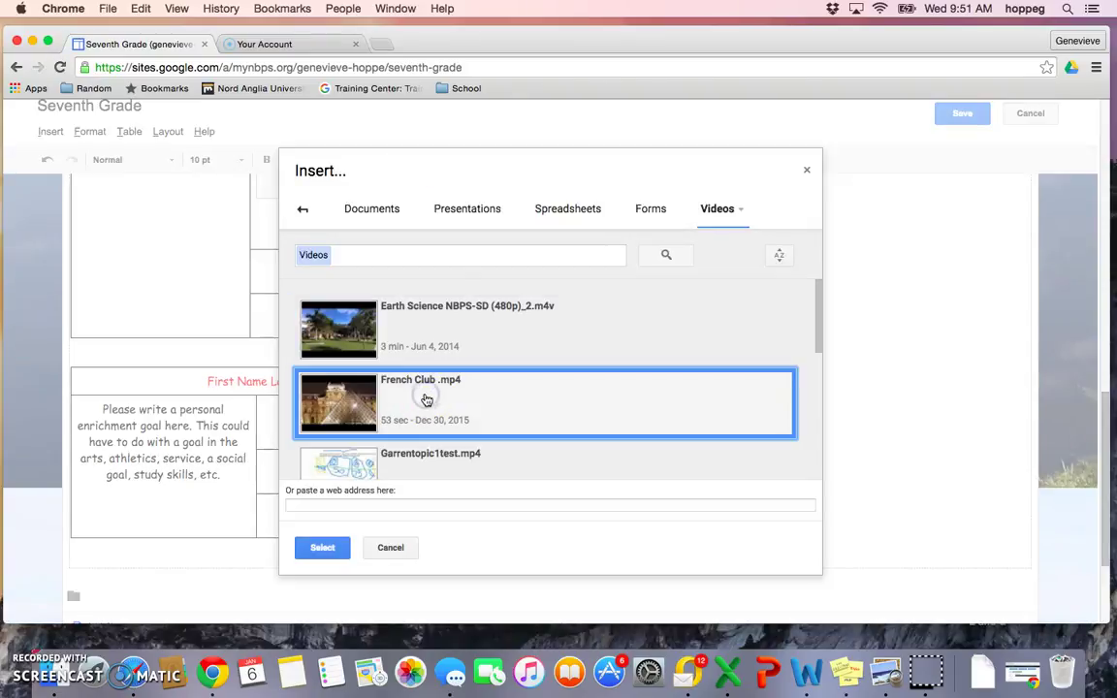
{"action": "left_click", "coordinate": [323, 549]}
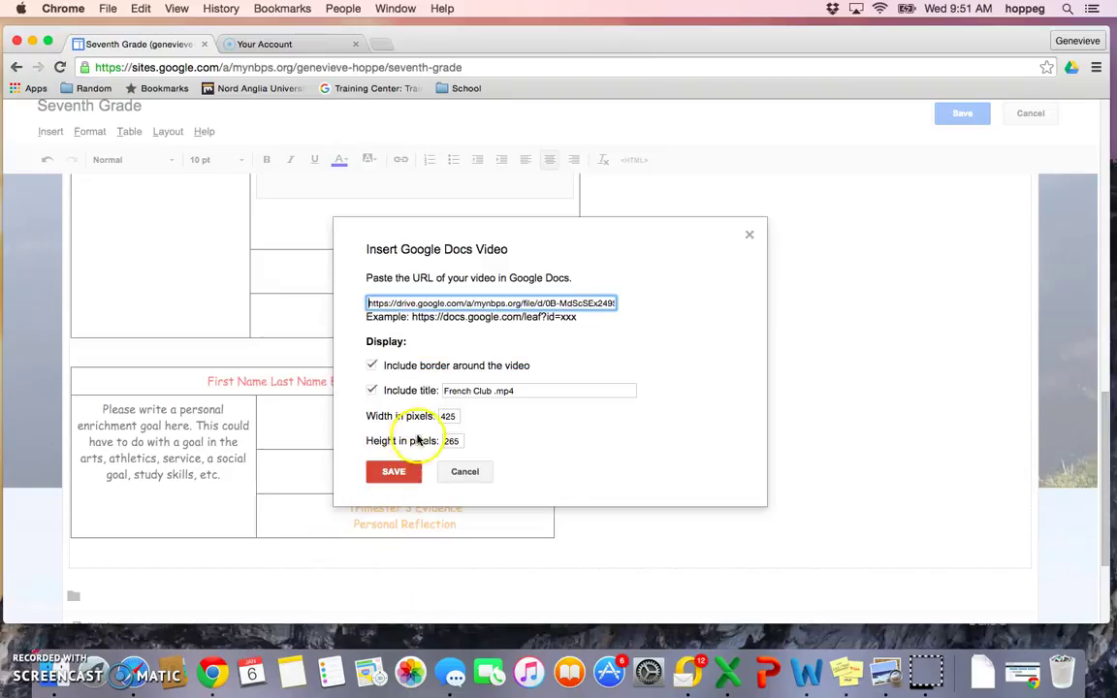
Step: Set the video's width and height to 300 pixels each, insert it and save the Seventh Grade page
{"action": "double_click", "coordinate": [455, 416]}
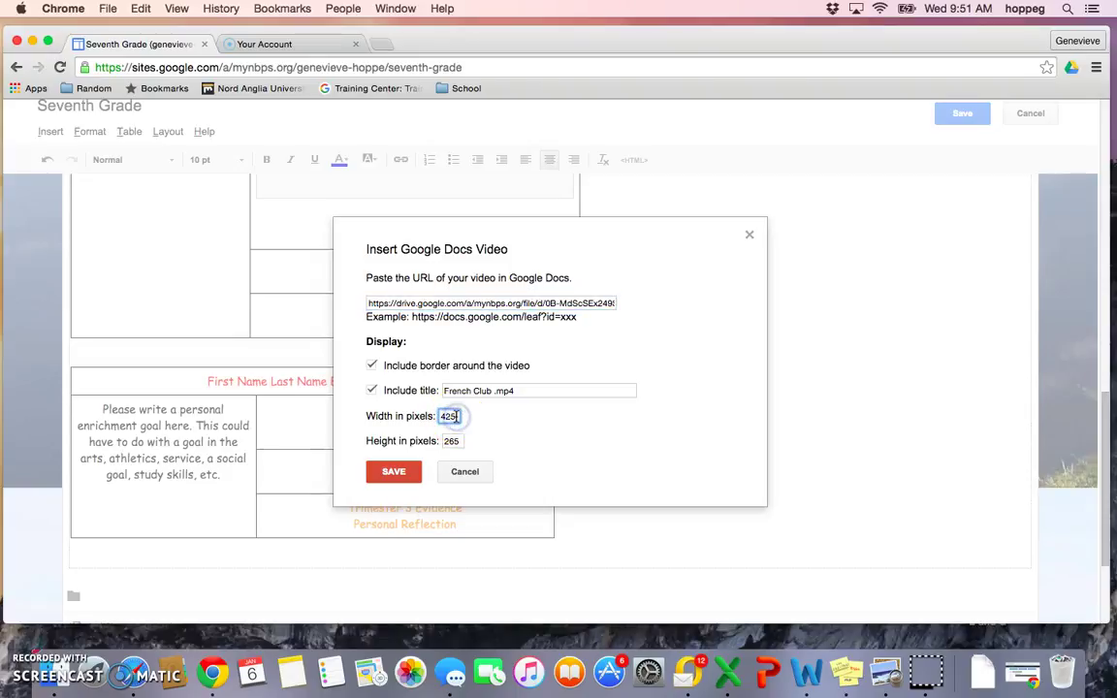
{"action": "double_click", "coordinate": [460, 442]}
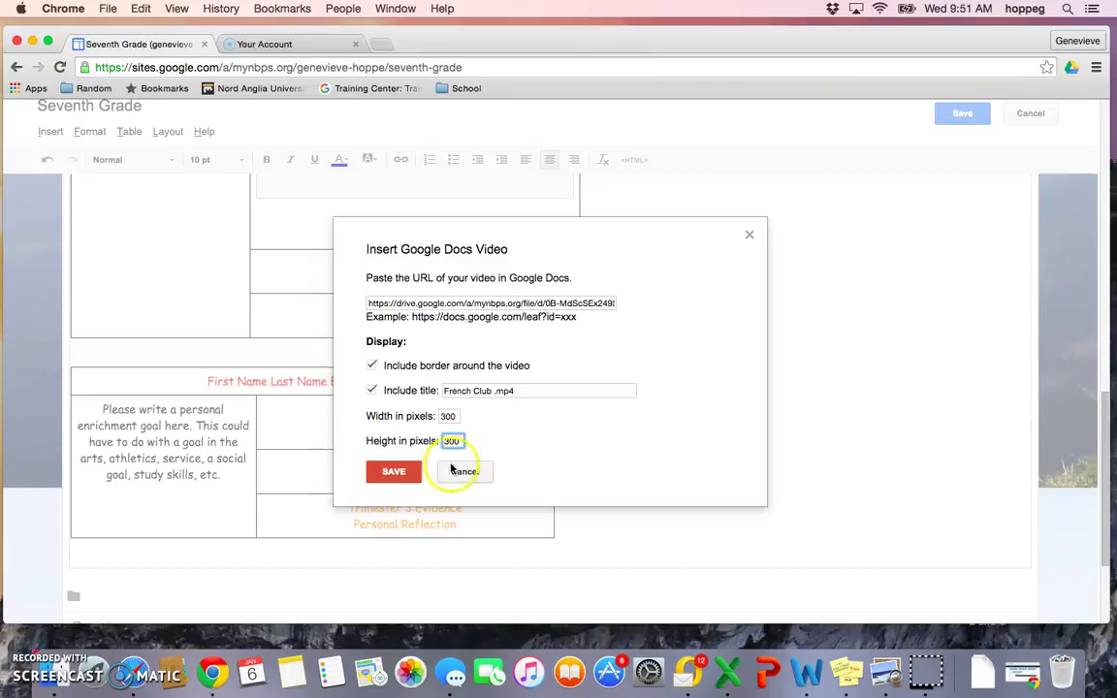
{"action": "left_click", "coordinate": [406, 471]}
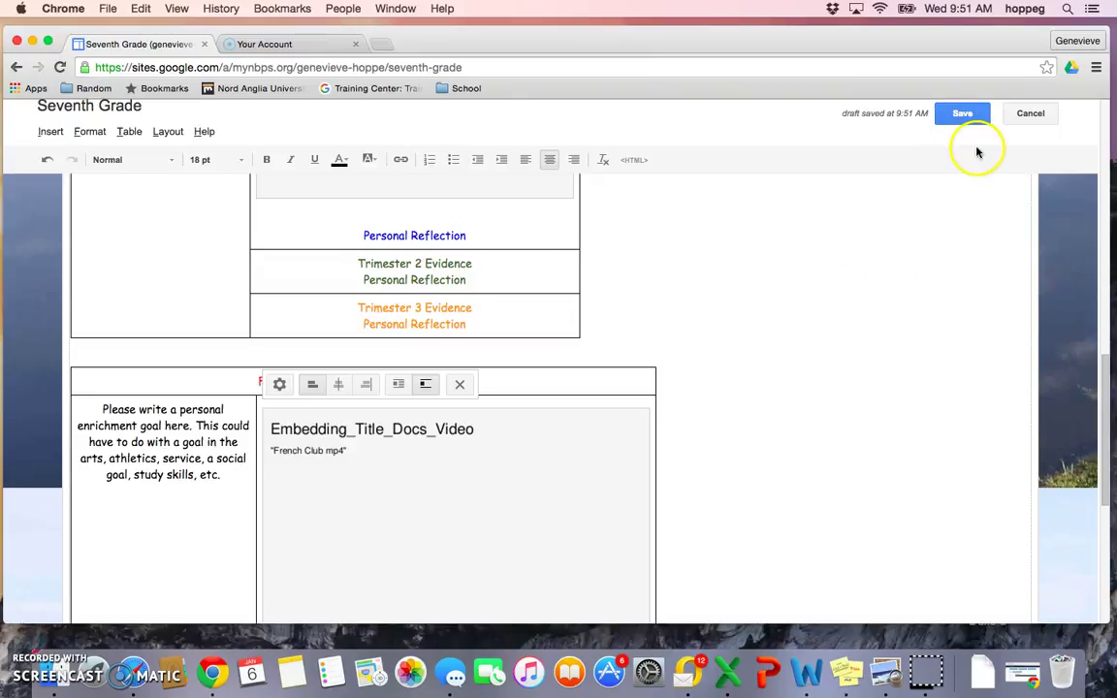
{"action": "left_click", "coordinate": [963, 113]}
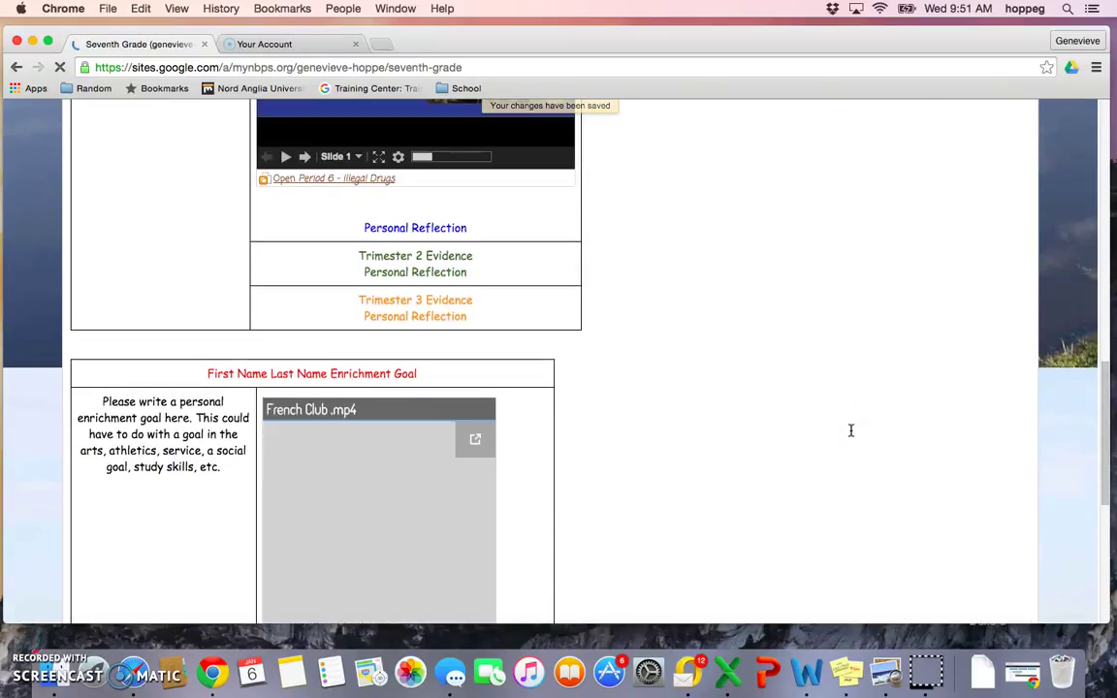
Step: Examine the embedded evidence on the saved page and highlight the Personal Reflection line beneath the advertisement article
{"action": "scroll", "coordinate": [850, 430], "scroll_direction": "down", "scroll_amount": 4}
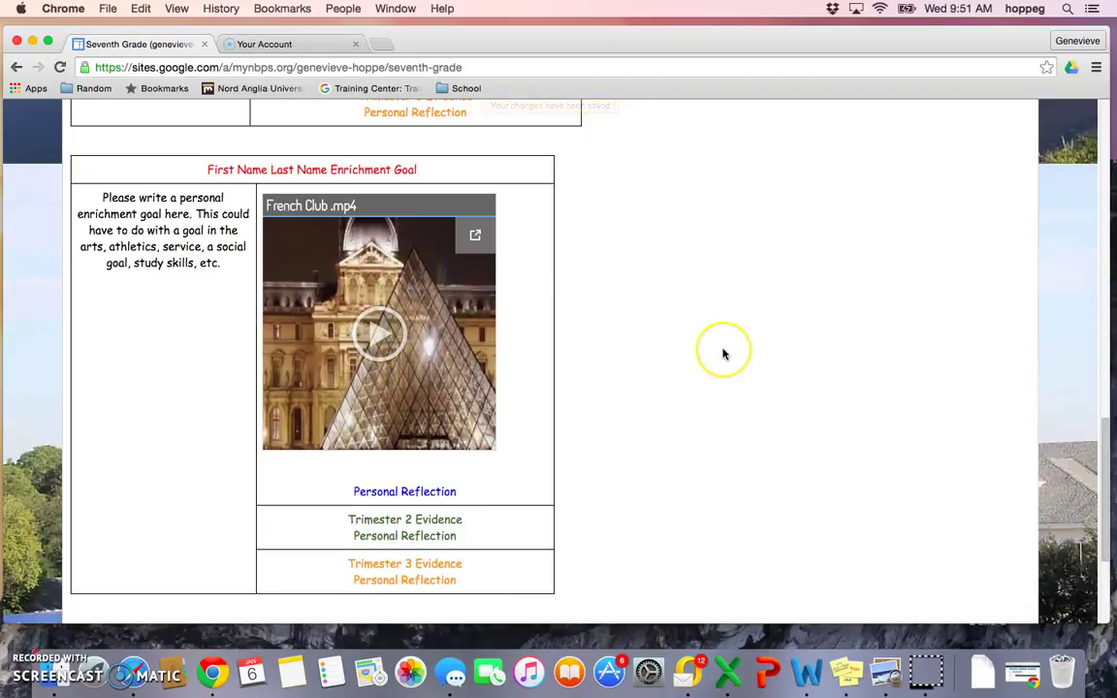
{"action": "scroll", "coordinate": [723, 351], "scroll_direction": "up", "scroll_amount": 5}
{"action": "scroll", "coordinate": [723, 354], "scroll_direction": "up", "scroll_amount": 5}
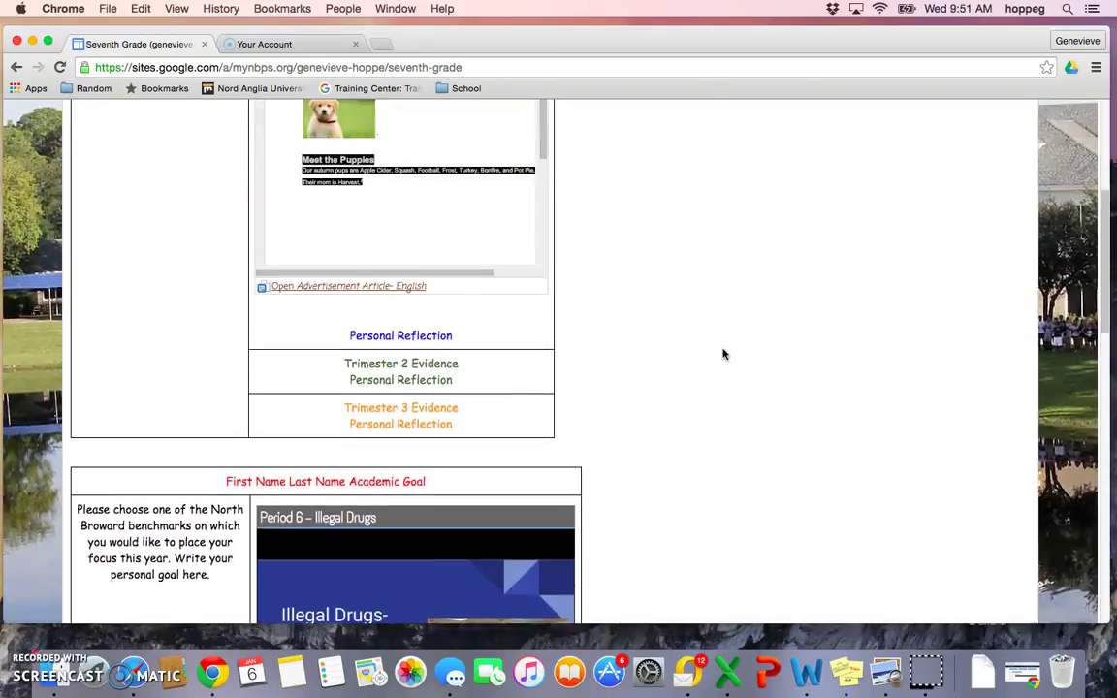
{"action": "scroll", "coordinate": [724, 354], "scroll_direction": "up", "scroll_amount": 1}
{"action": "scroll", "coordinate": [723, 354], "scroll_direction": "down", "scroll_amount": 1}
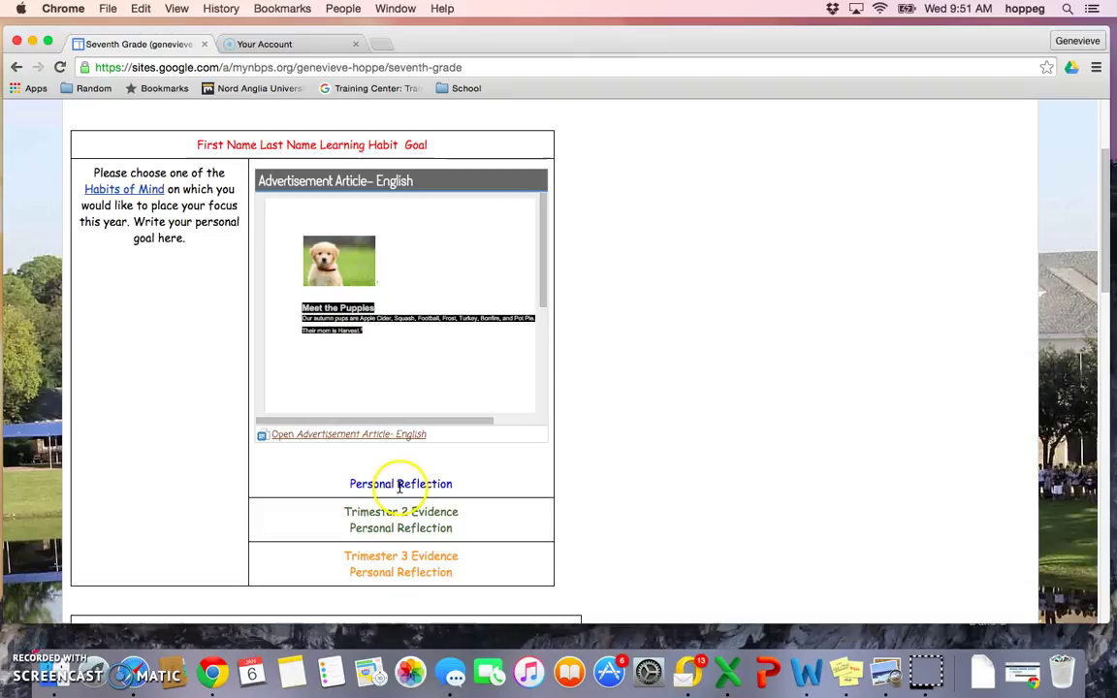
{"action": "left_click_drag", "start_coordinate": [458, 486], "coordinate": [341, 484]}
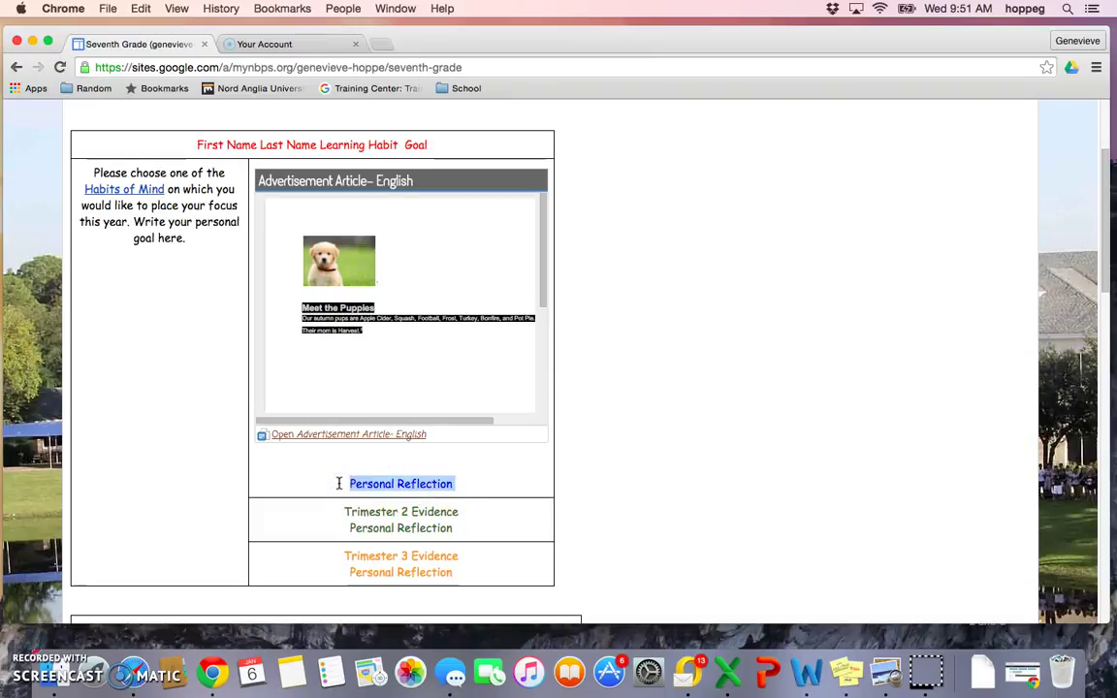
{"action": "scroll", "coordinate": [694, 462], "scroll_direction": "up", "scroll_amount": 3}
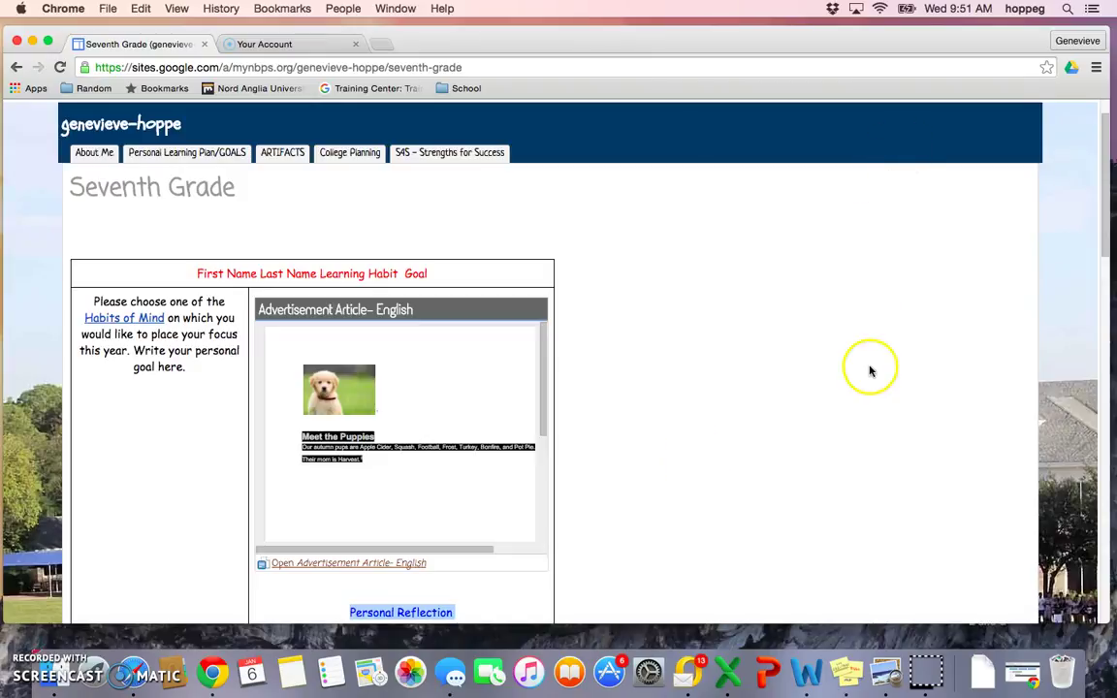
{"action": "scroll", "coordinate": [869, 371], "scroll_direction": "up", "scroll_amount": 1}
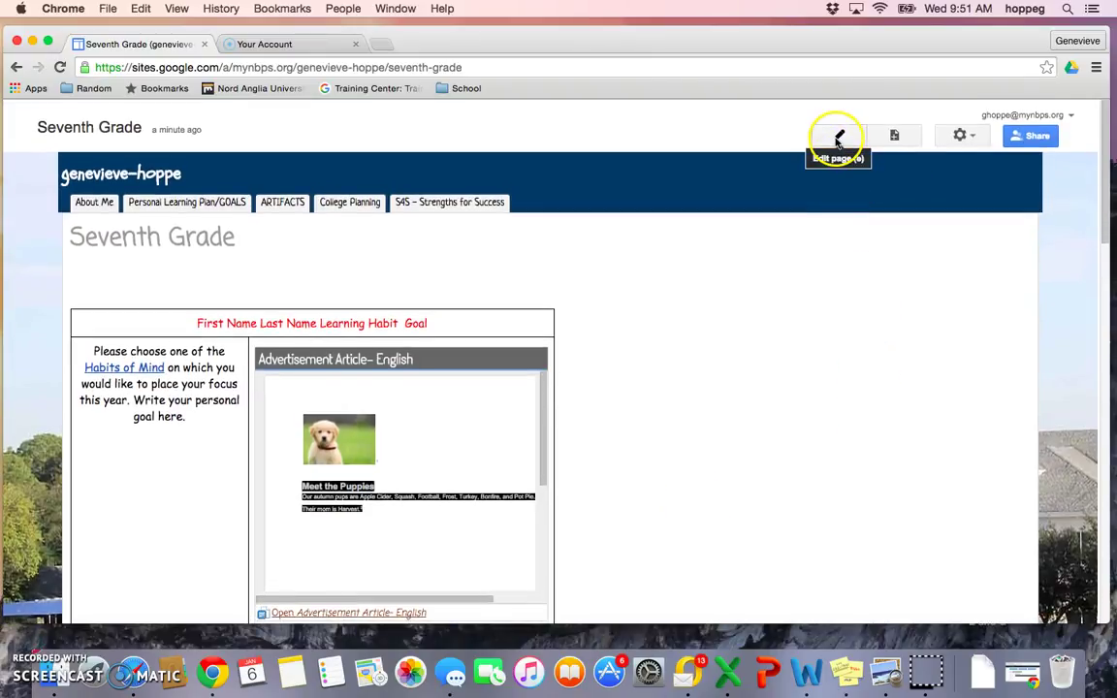
{"action": "scroll", "coordinate": [490, 487], "scroll_direction": "down", "scroll_amount": 6}
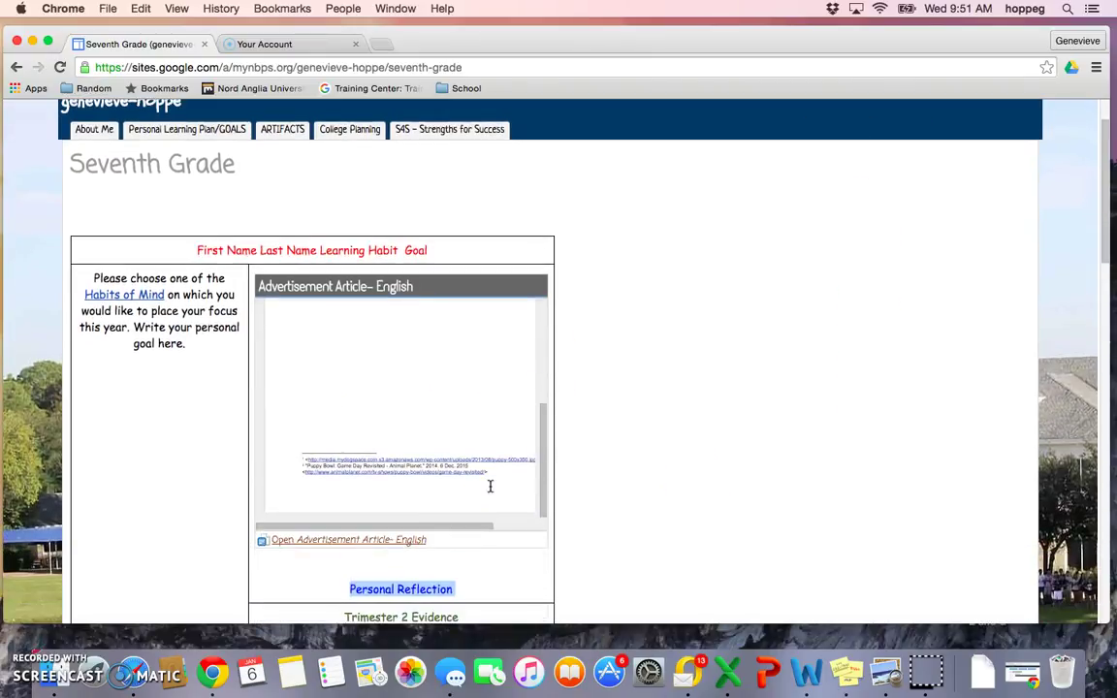
{"action": "scroll", "coordinate": [490, 486], "scroll_direction": "up", "scroll_amount": 2}
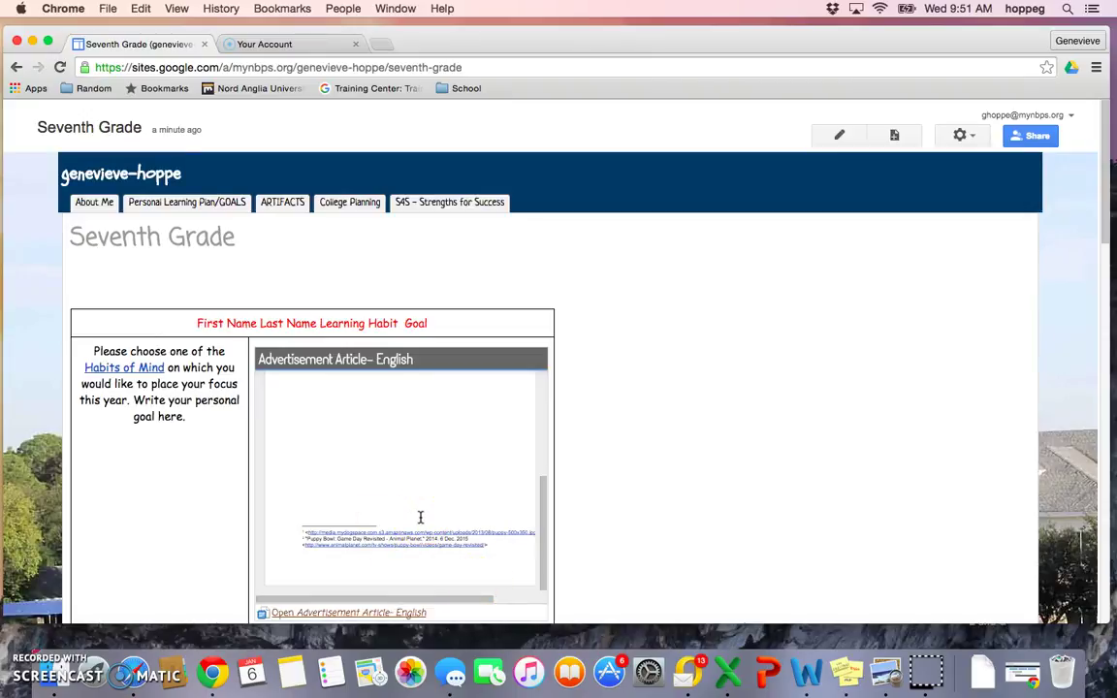
Step: Open the Artifact Reflection Form linked on the ARTIFACTS page and look through its contents
{"action": "left_click", "coordinate": [281, 206]}
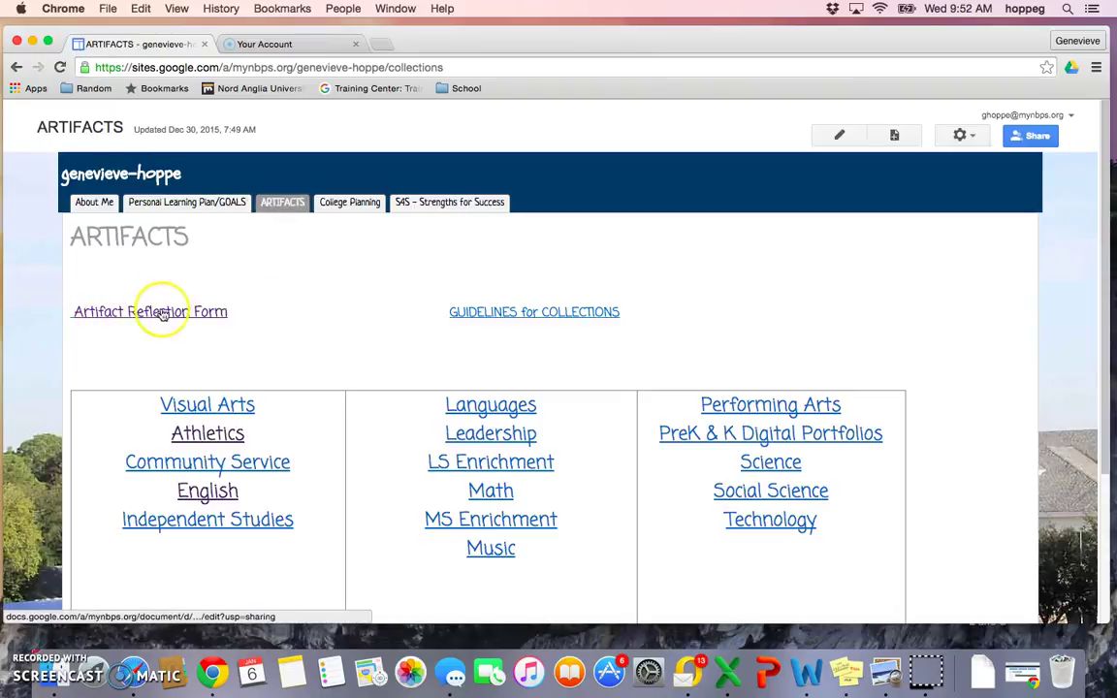
{"action": "left_click", "coordinate": [213, 312]}
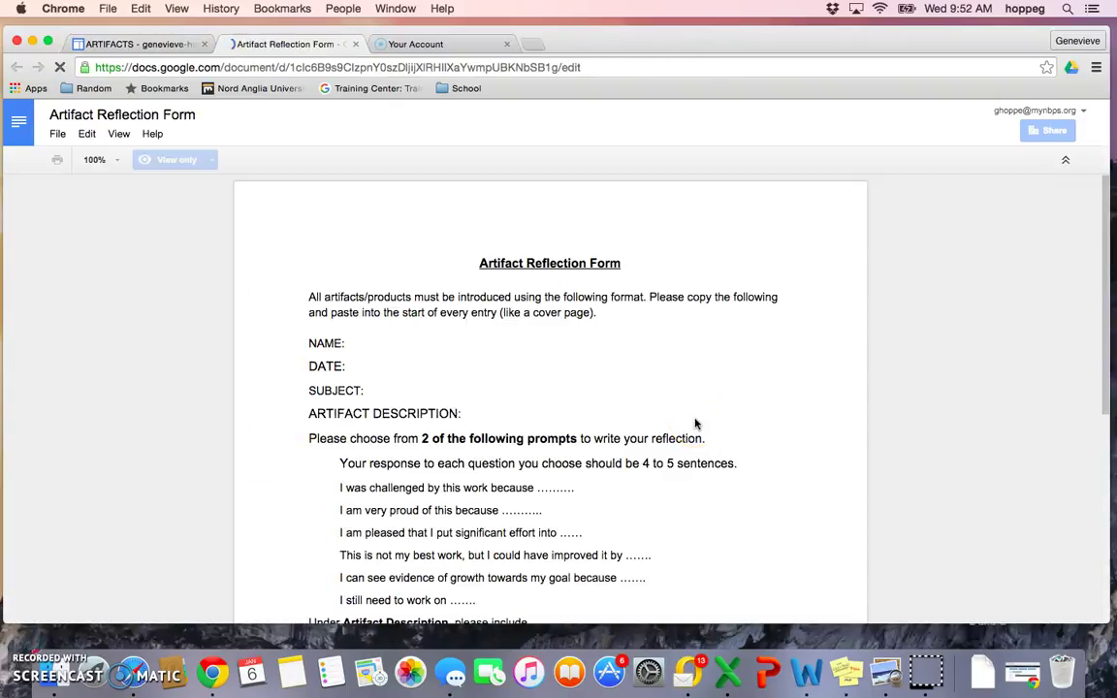
{"action": "scroll", "coordinate": [696, 423], "scroll_direction": "down", "scroll_amount": 3}
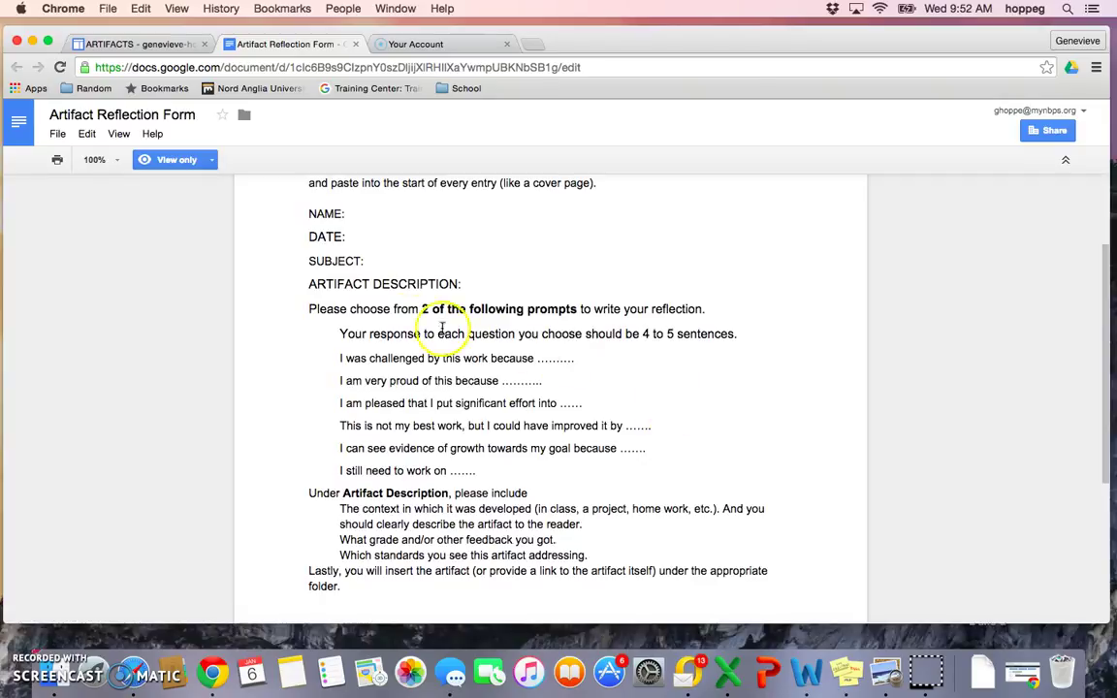
Step: Highlight the form's reflection instructions and prompts, from "Please choose from 2 of the following prompts" to "I still need to work on"
{"action": "left_click", "coordinate": [309, 310]}
{"action": "left_click", "coordinate": [594, 368], "text": "shift"}
{"action": "left_click_drag", "start_coordinate": [595, 367], "coordinate": [602, 486]}
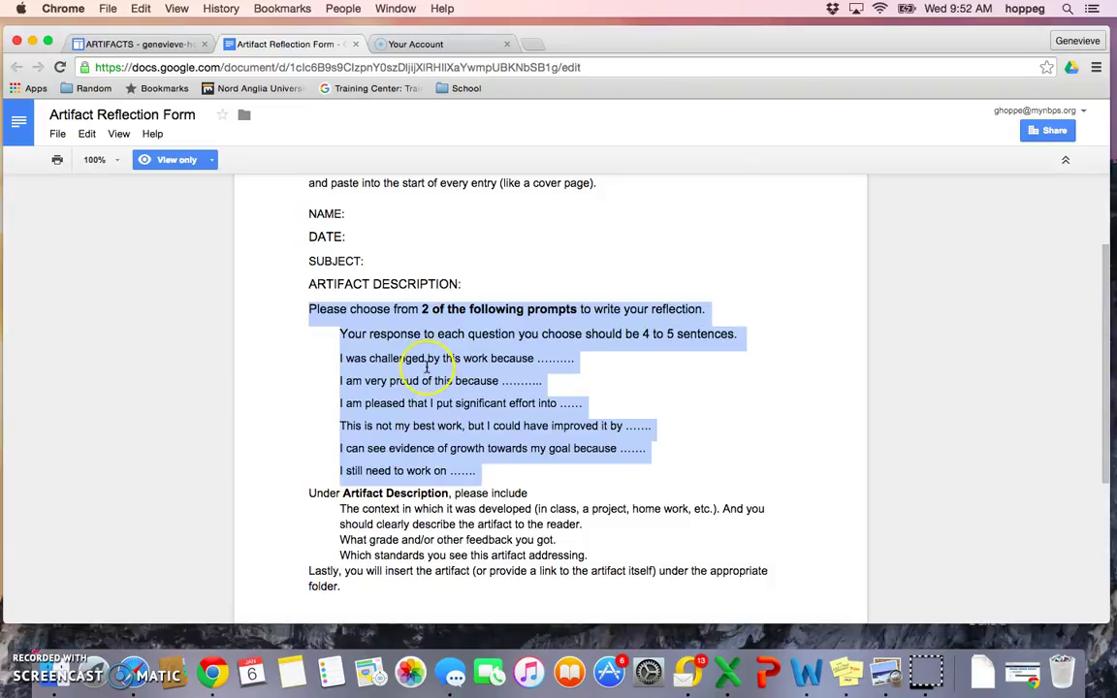
{"action": "scroll", "coordinate": [427, 367], "scroll_direction": "up", "scroll_amount": 3}
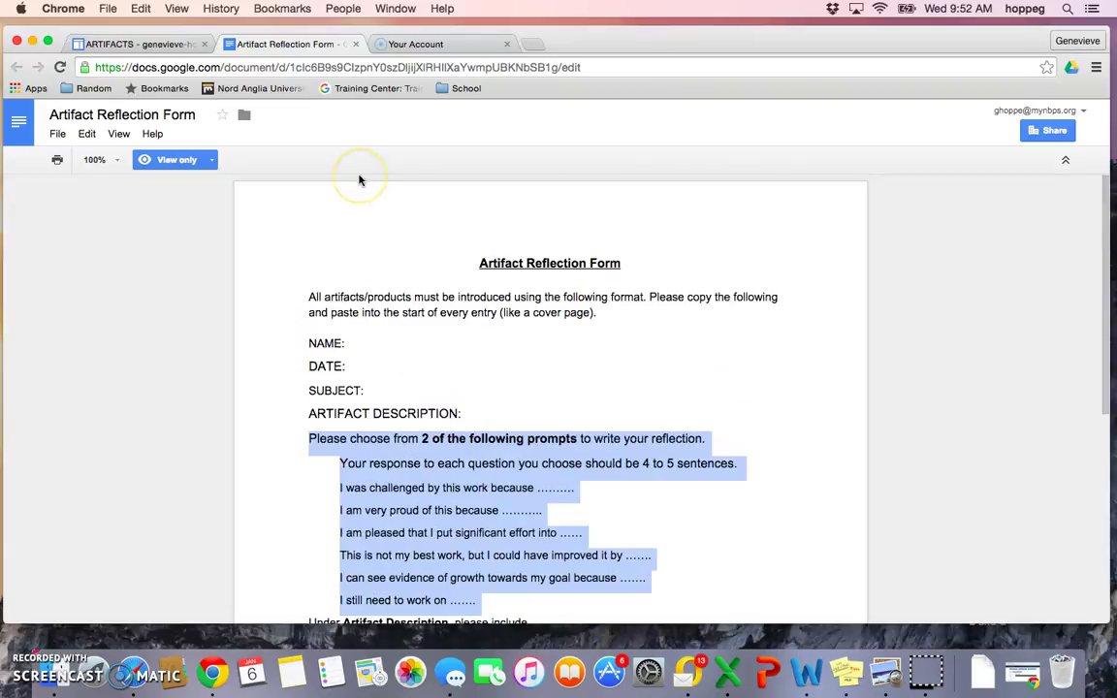